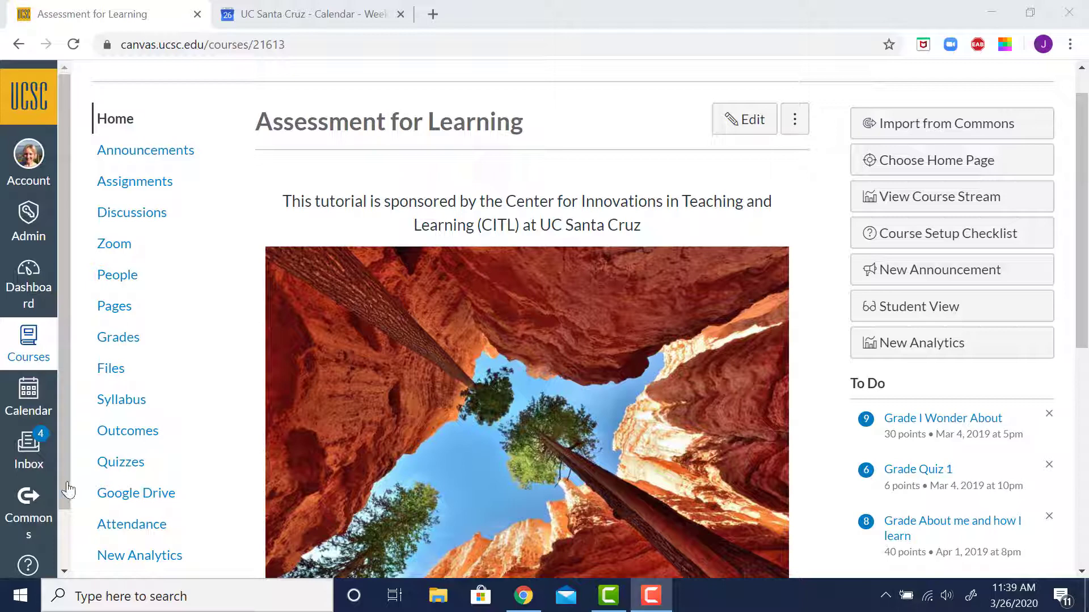
# Open the Canvas calendar's feed and copy its iCal link
pyautogui.click(27, 399)
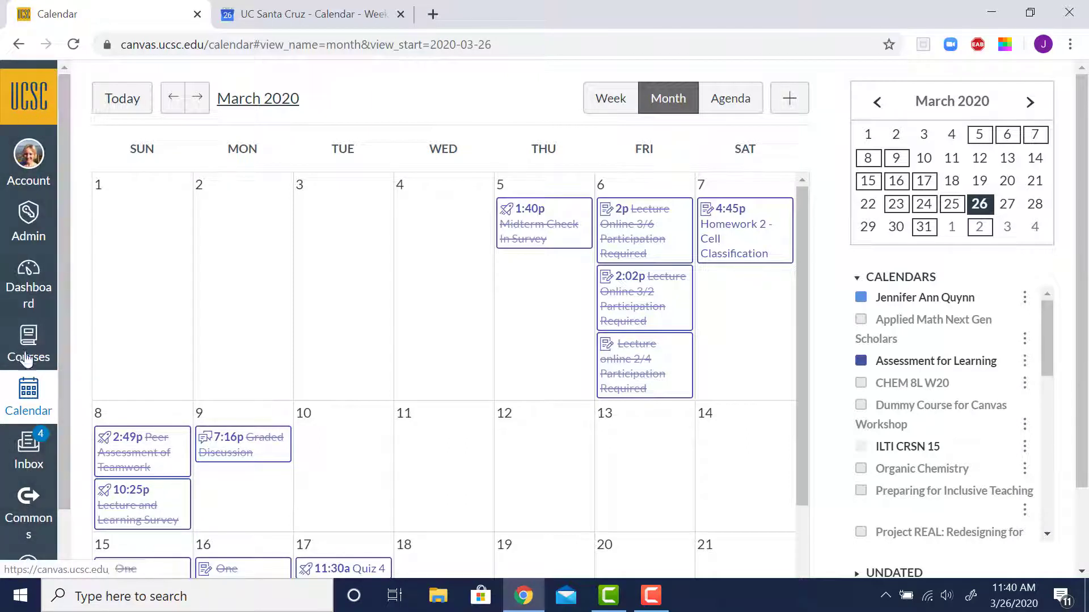
pyautogui.click(27, 395)
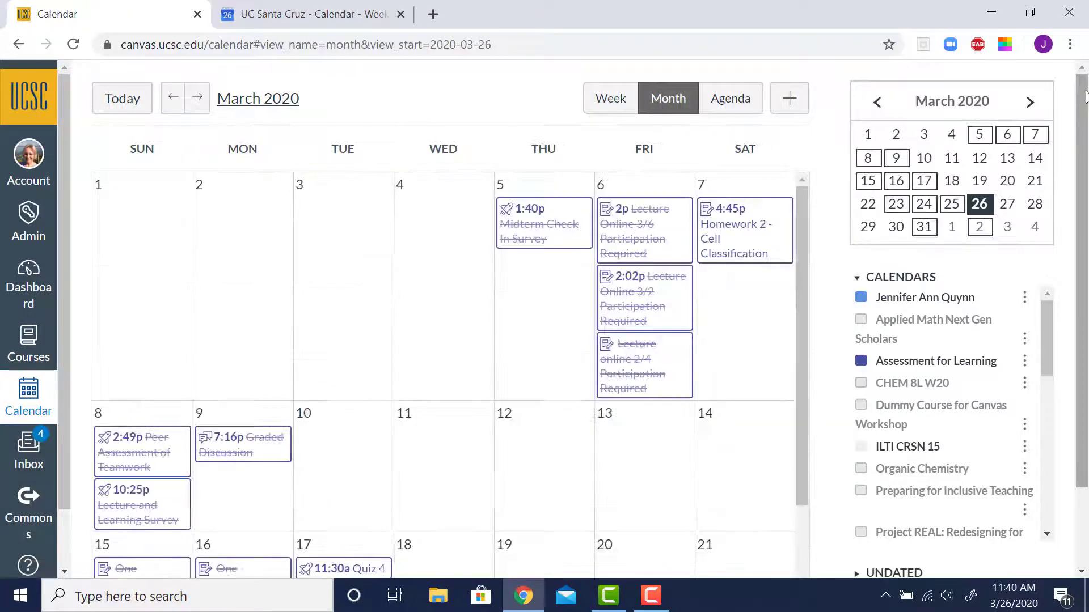
pyautogui.moveTo(1085, 96); pyautogui.dragTo(1085, 177)
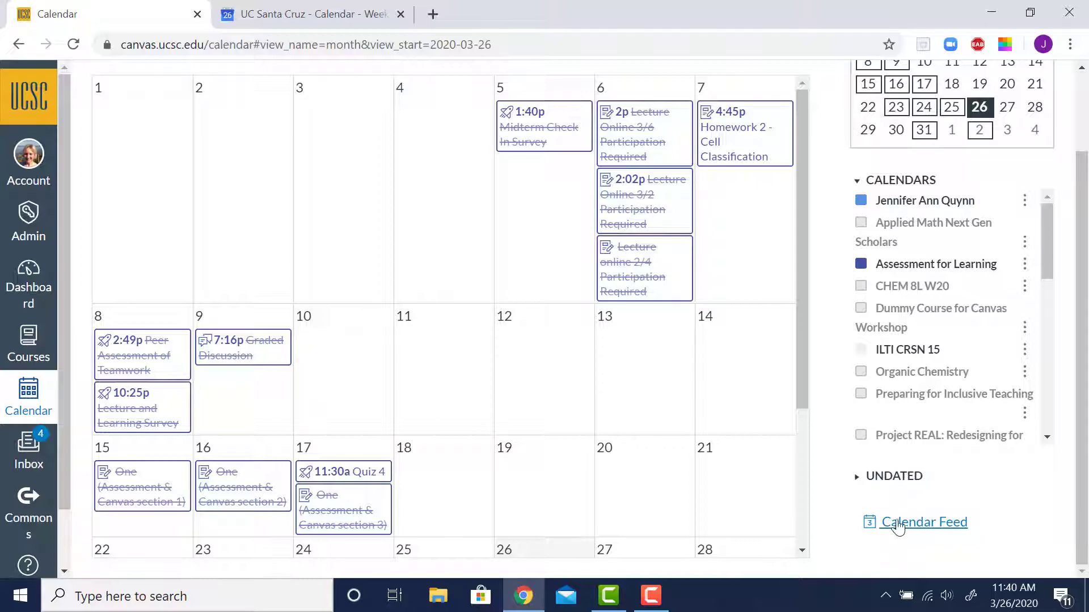
pyautogui.click(906, 524)
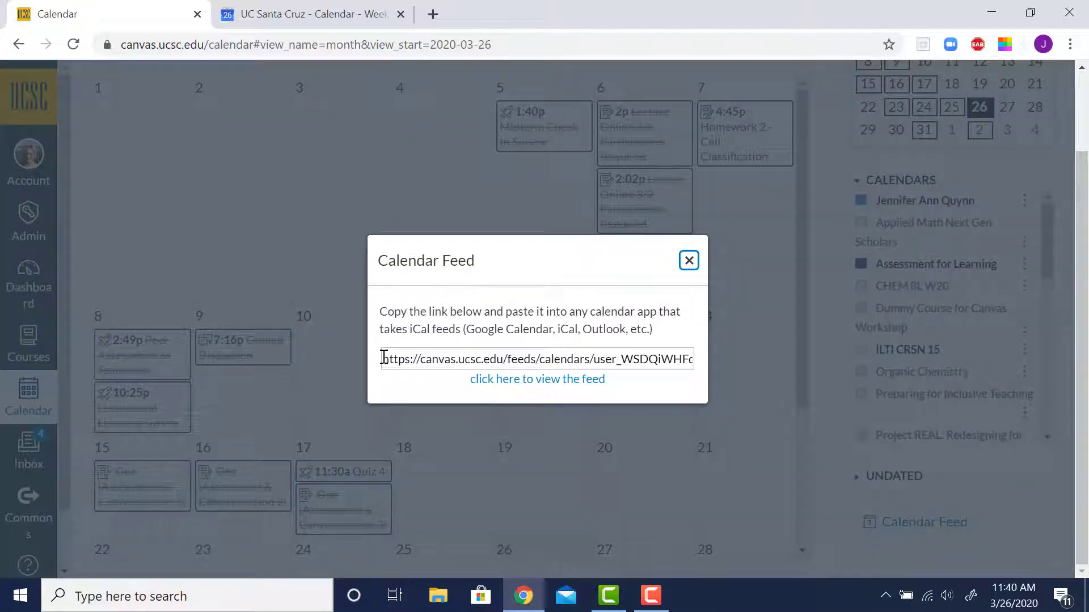
pyautogui.moveTo(384, 359); pyautogui.dragTo(833, 419)
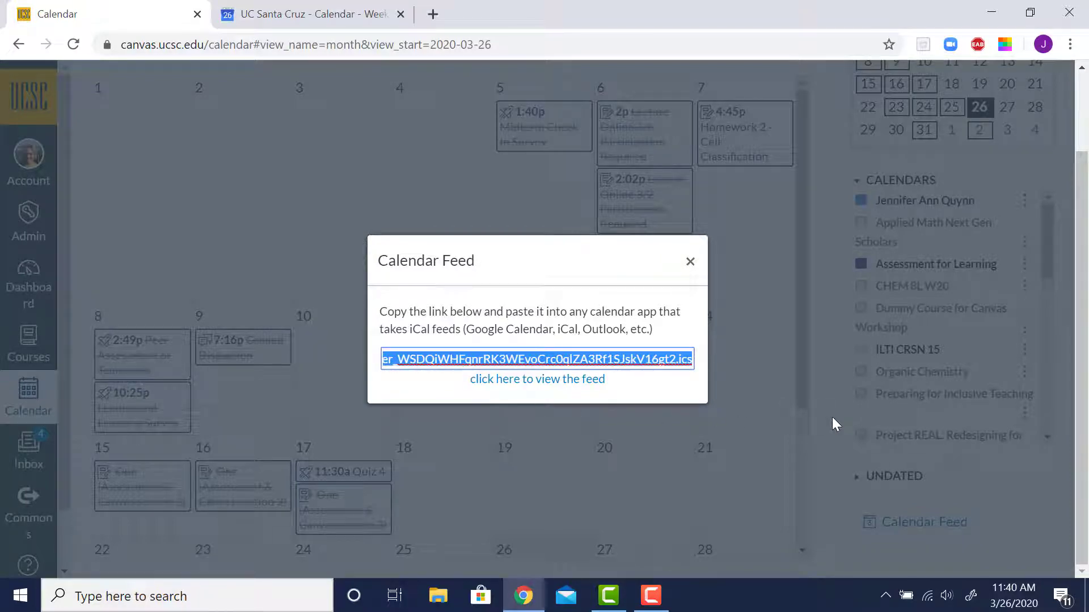
pyautogui.click(695, 267)
# In Google Calendar settings, add a calendar from URL by pasting the Canvas feed link
pyautogui.click(325, 11)
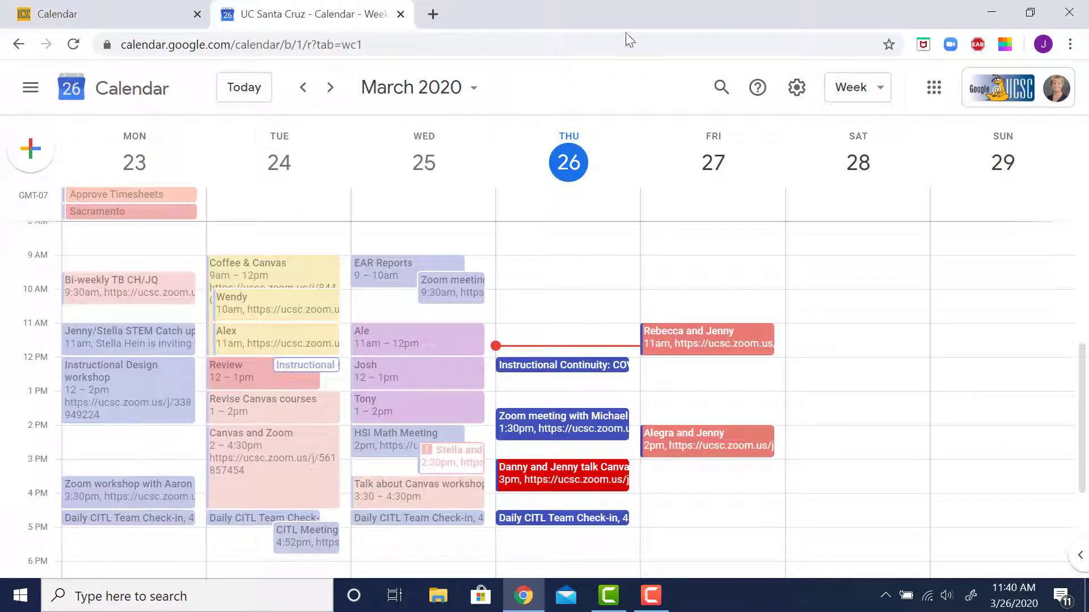
pyautogui.click(794, 89)
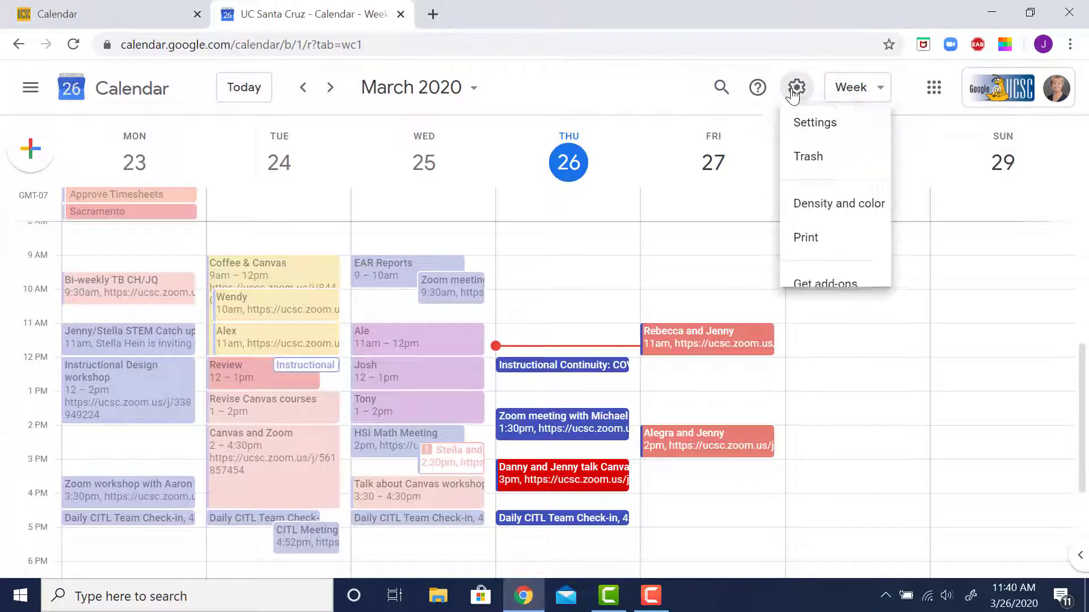
pyautogui.click(801, 140)
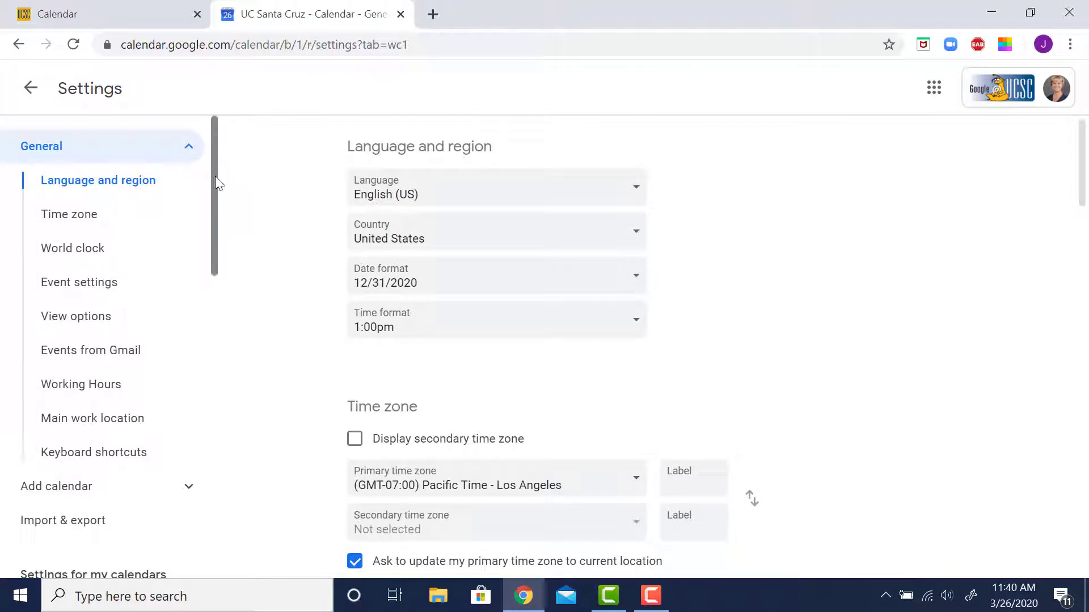
pyautogui.moveTo(215, 175); pyautogui.dragTo(215, 234)
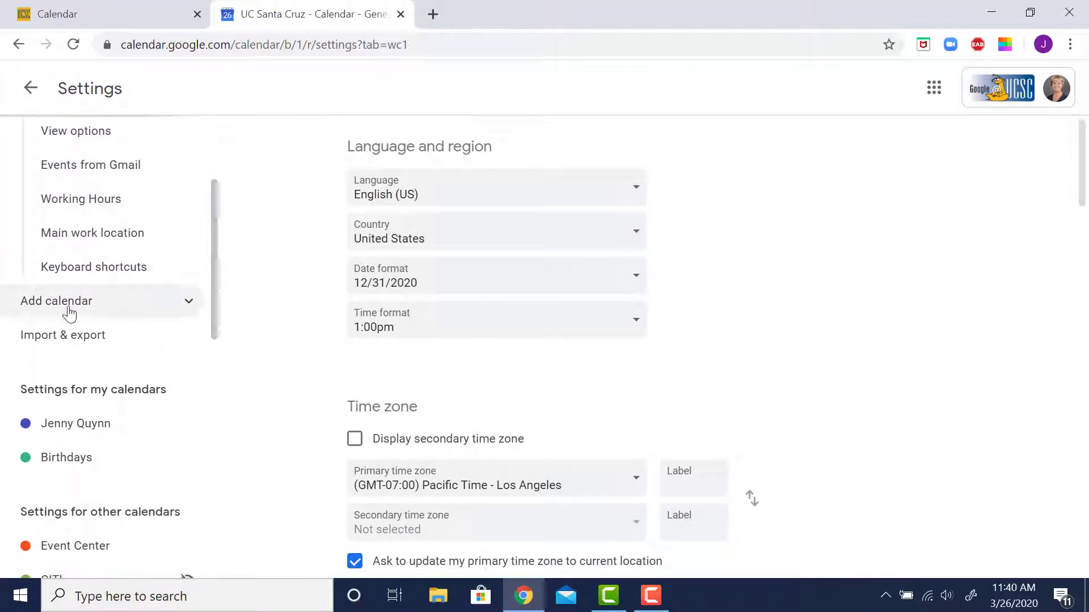
pyautogui.click(69, 306)
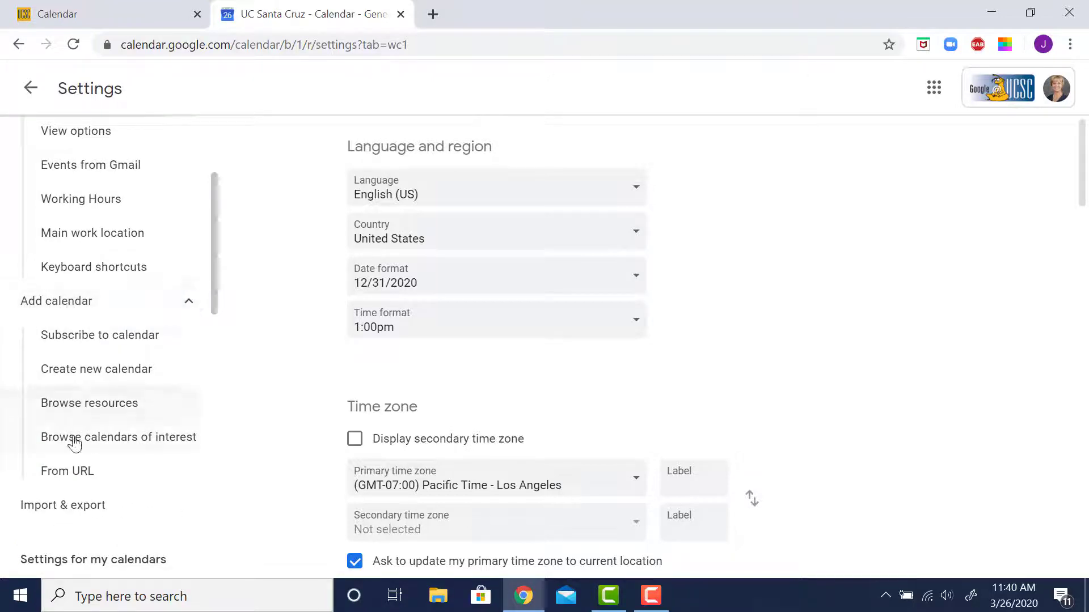
pyautogui.click(85, 479)
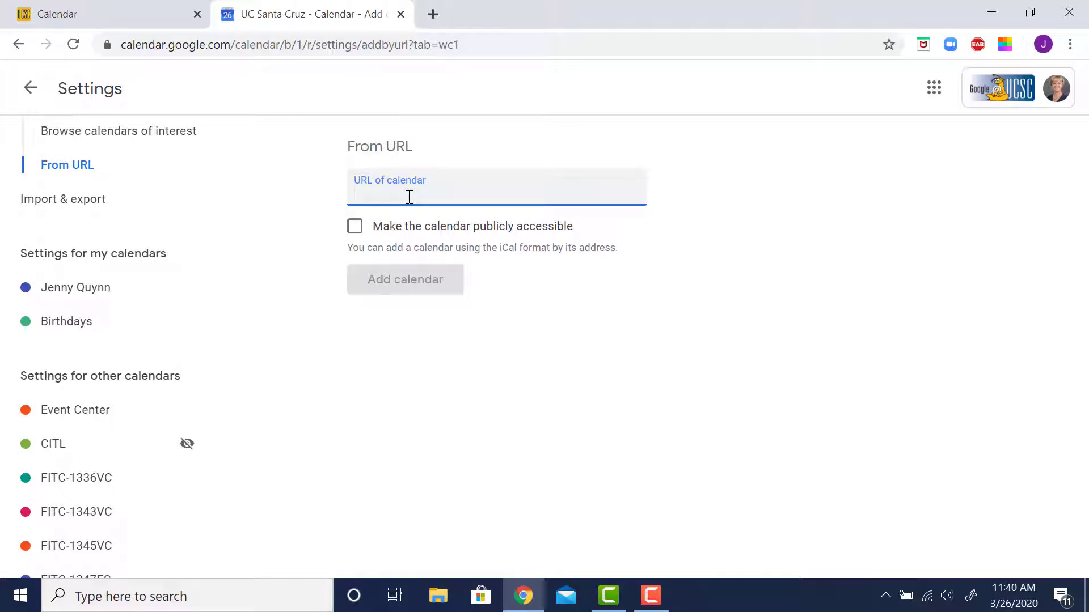
pyautogui.hotkey('ctrl', 'v')
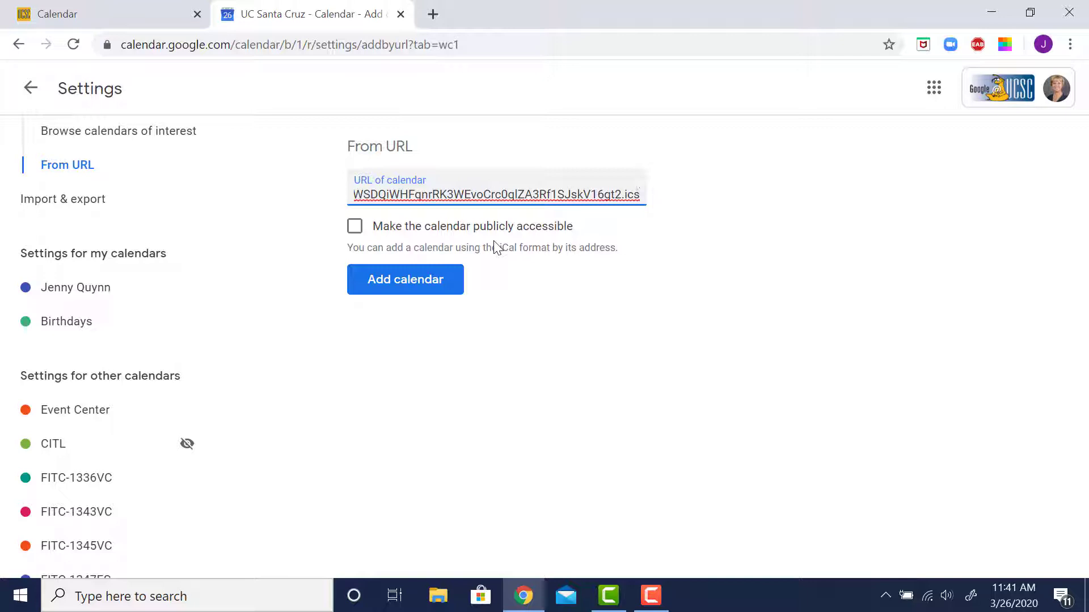
pyautogui.click(396, 289)
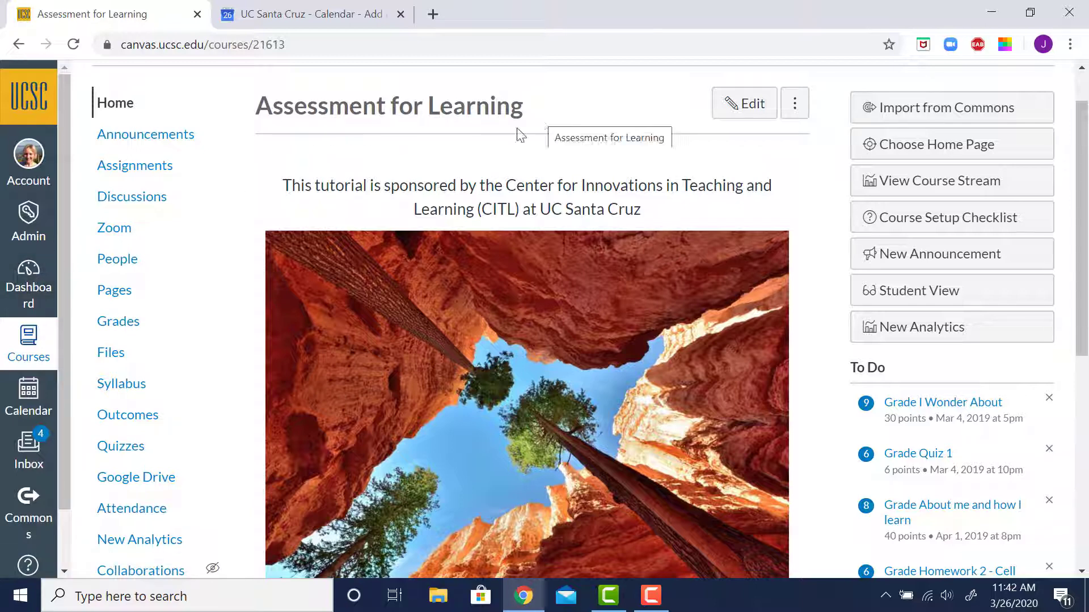
# Start a new appointment group in the Canvas calendar and name it Office Hours
pyautogui.click(23, 407)
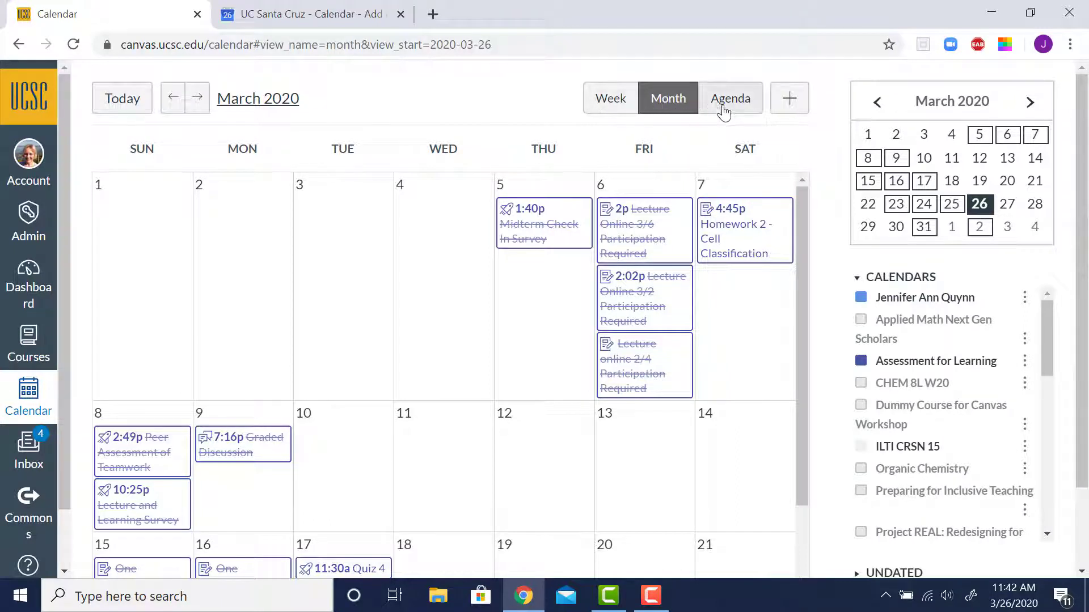
pyautogui.click(789, 100)
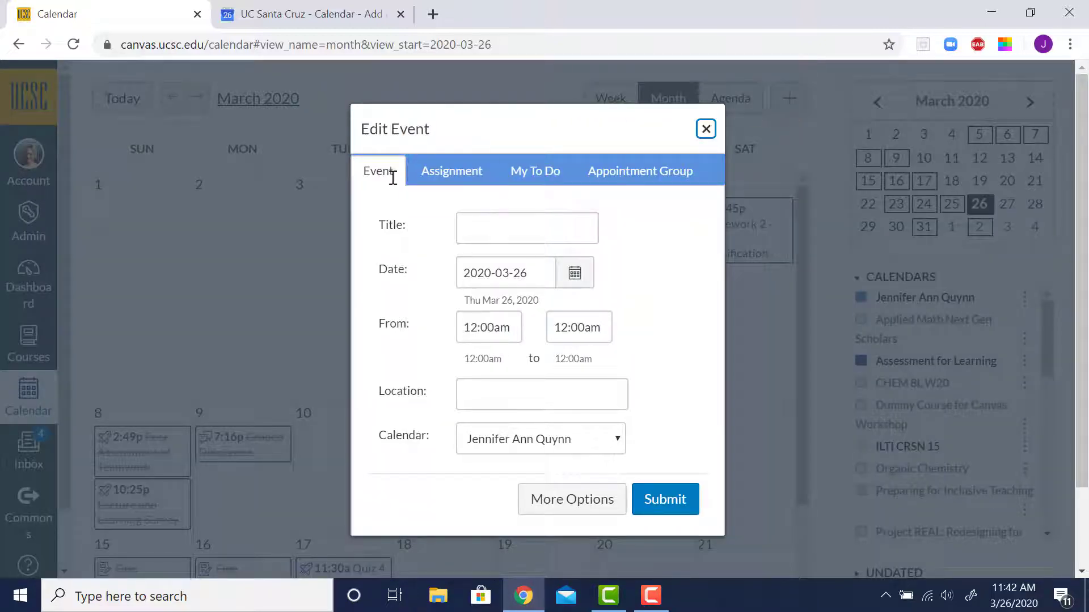
pyautogui.click(666, 179)
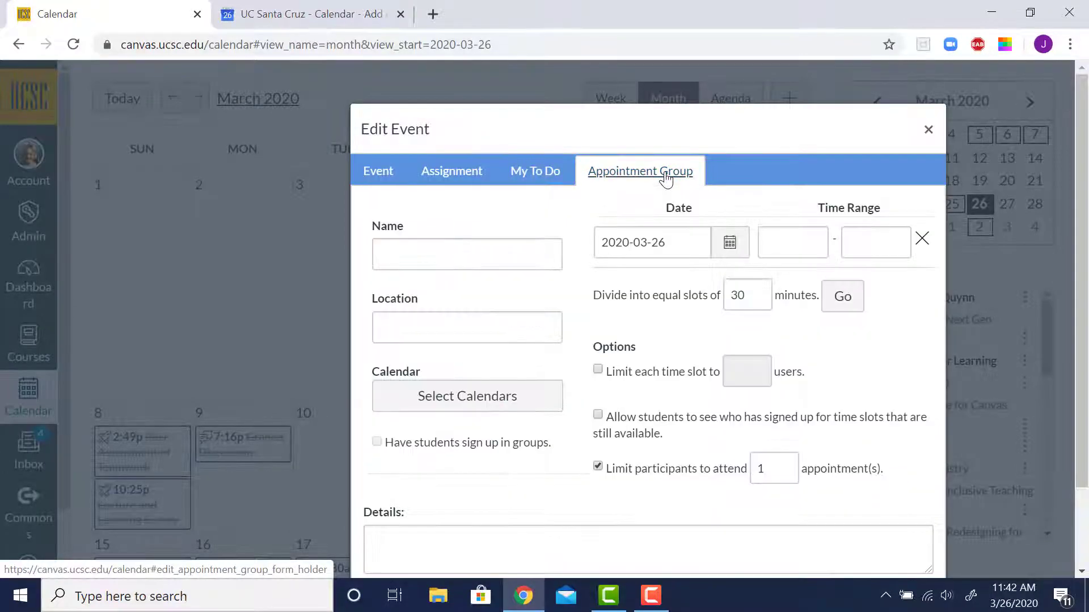
pyautogui.click(474, 251)
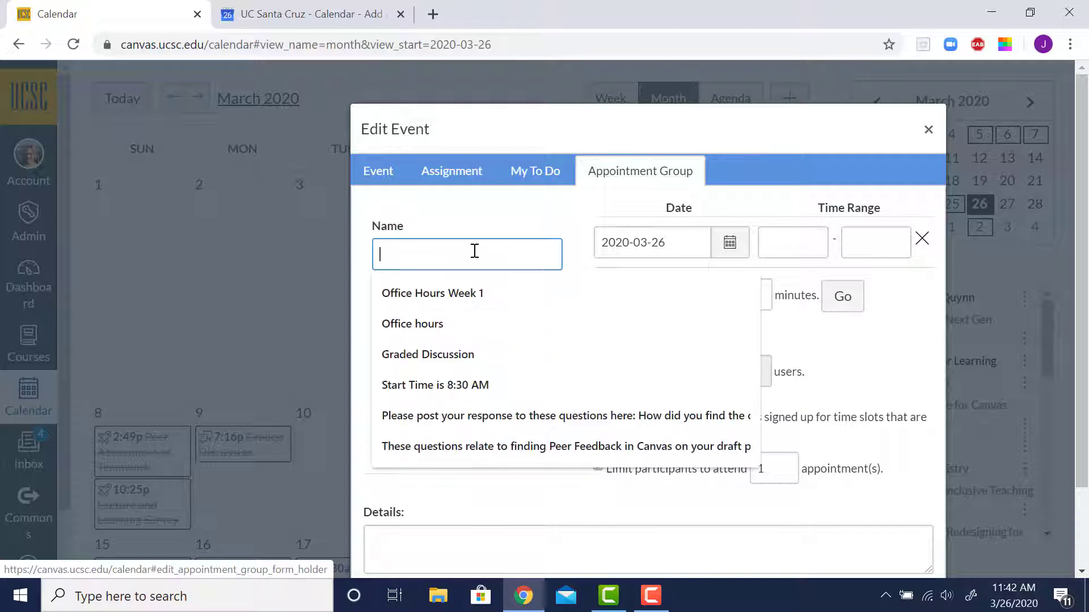
pyautogui.write('Offi')
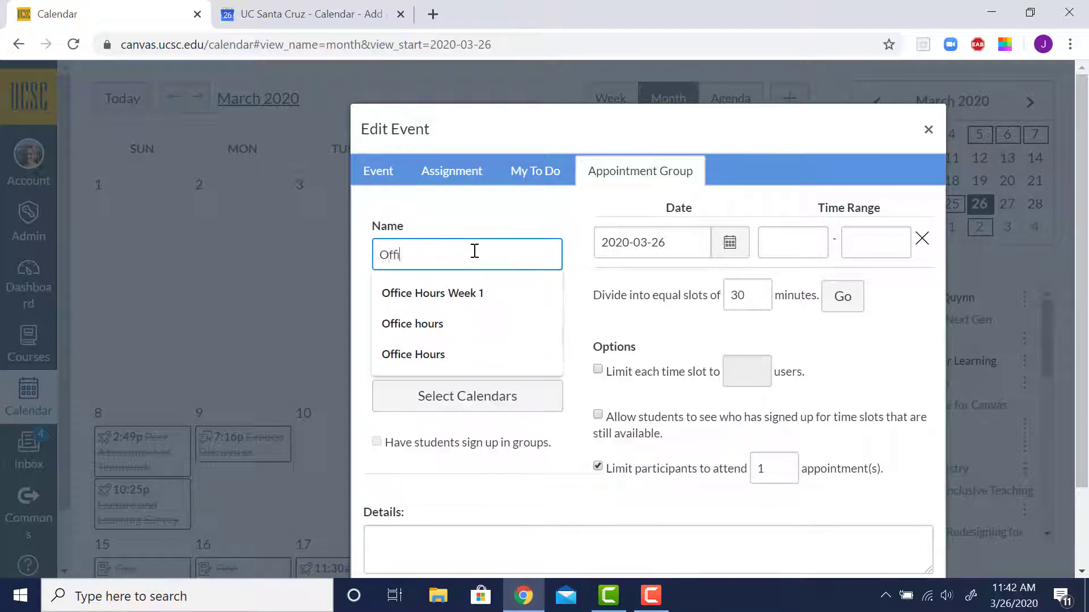
pyautogui.write('ce Hours')
pyautogui.click(479, 225)
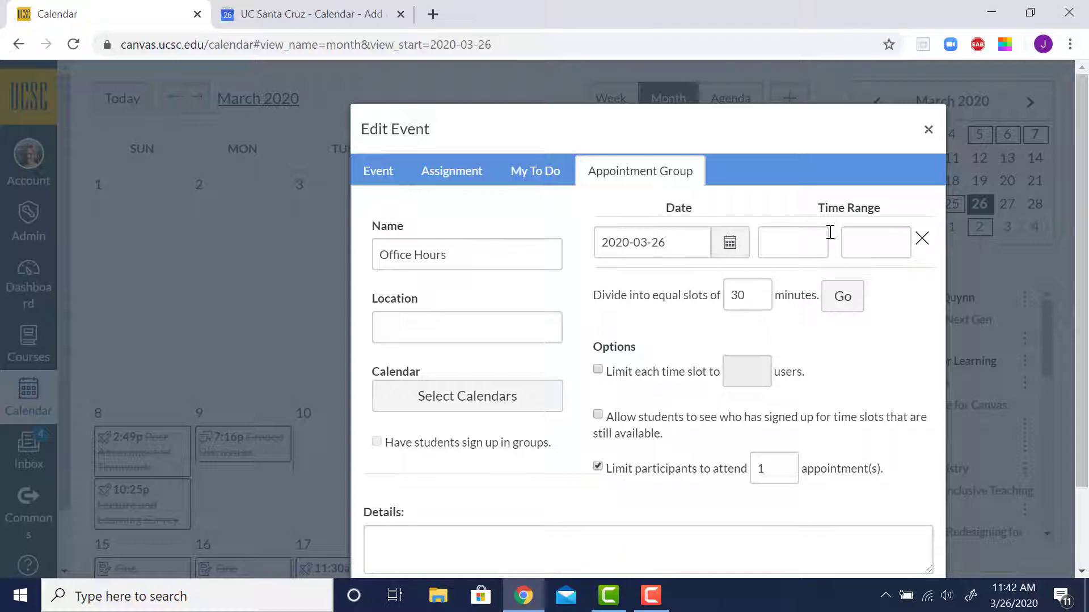
# Add a first time range on 2020-4-1 from 2:00pm to 4:00pm
pyautogui.click(731, 251)
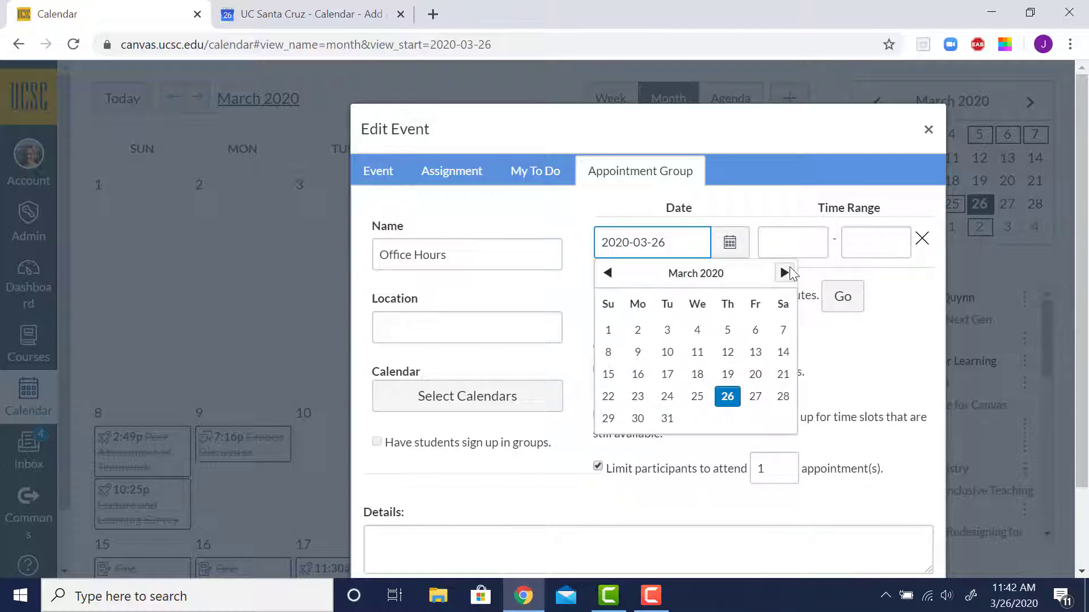
pyautogui.click(784, 274)
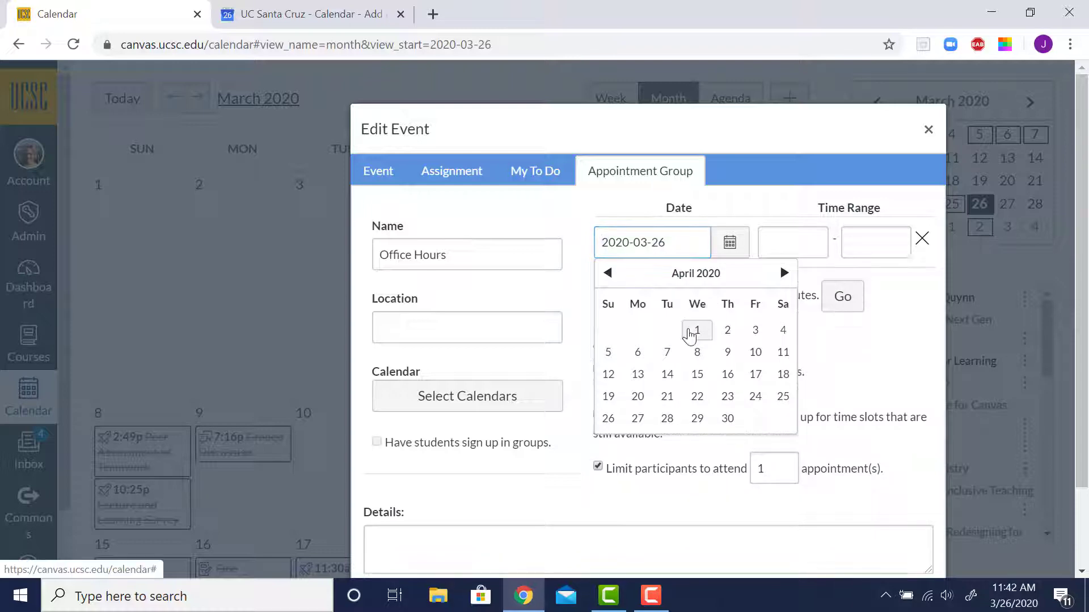
pyautogui.click(697, 330)
pyautogui.click(805, 246)
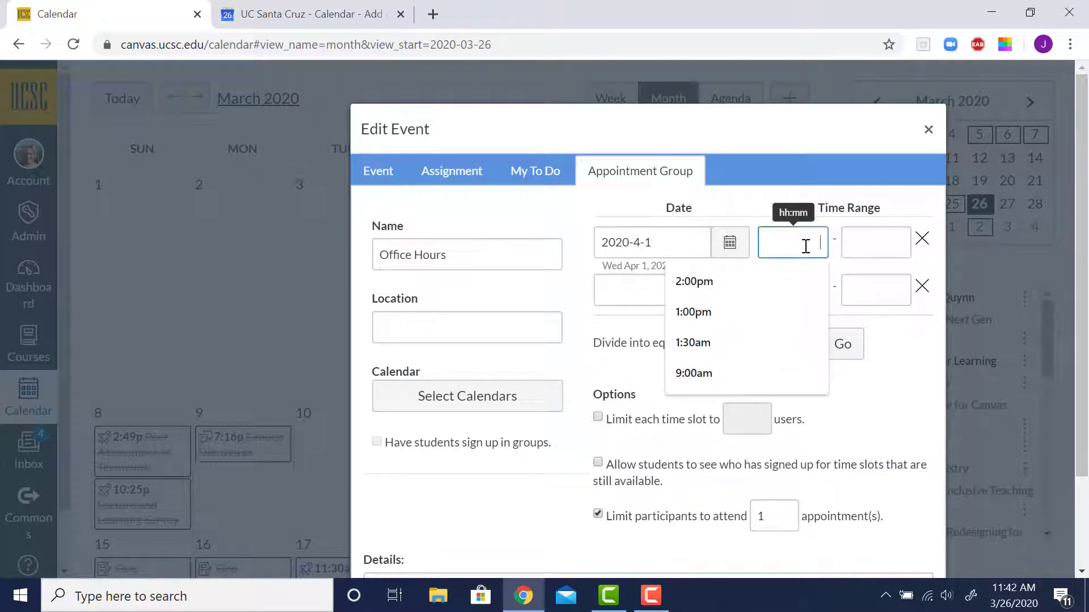
pyautogui.write('2')
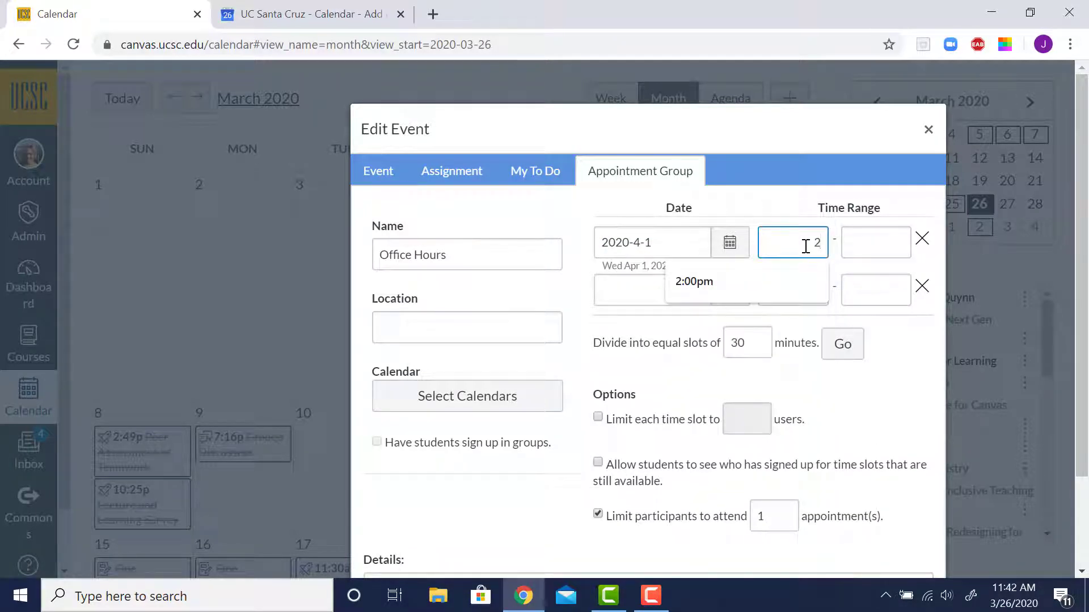
pyautogui.write(':00pm')
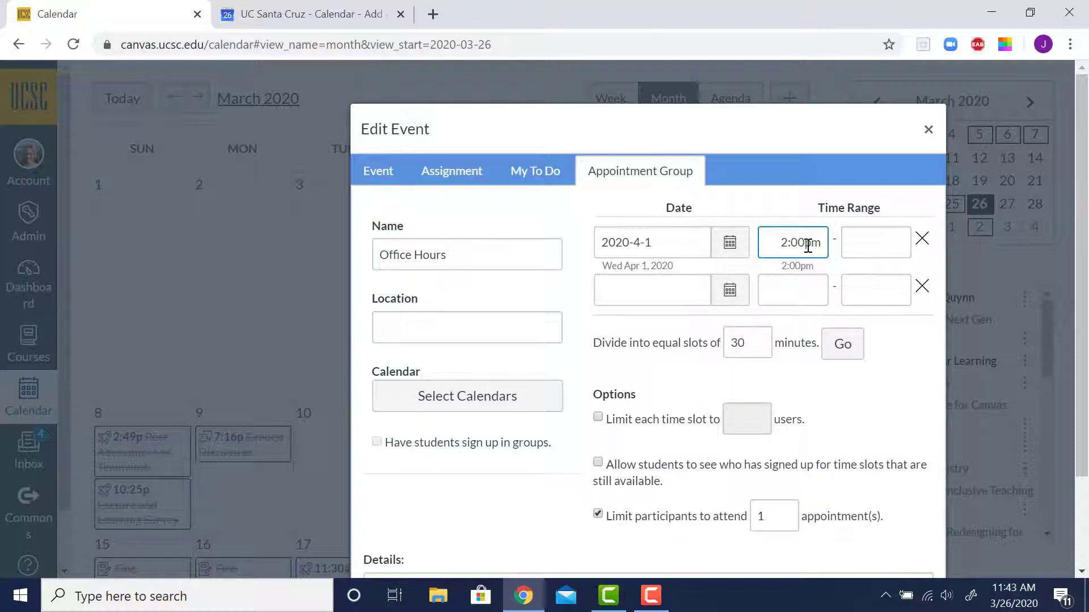
pyautogui.click(855, 244)
pyautogui.write('4:00')
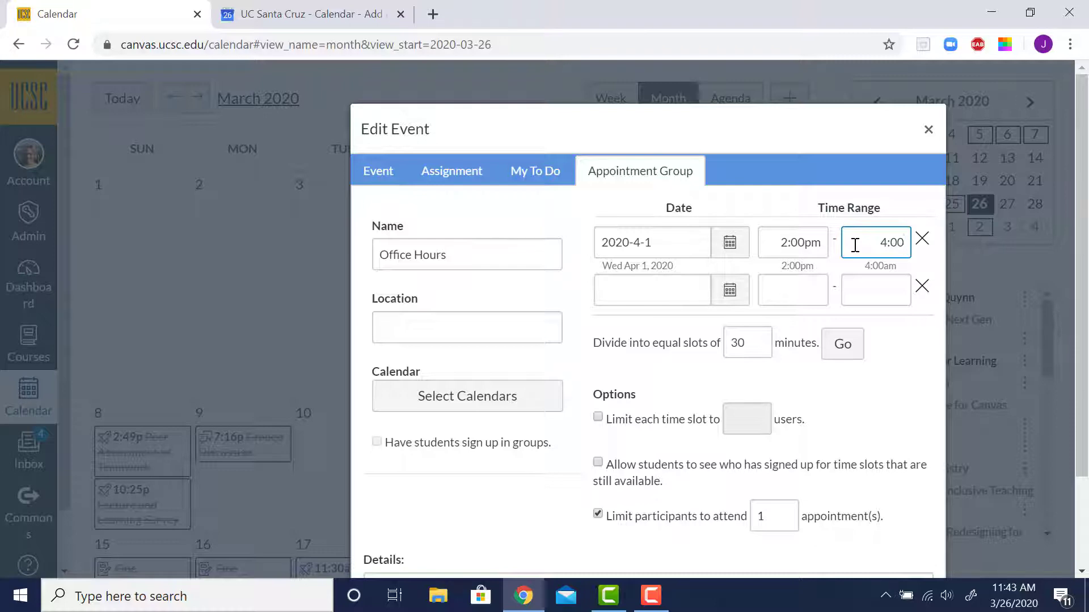
pyautogui.write('pm')
# Add a second time range on 2020-4-3 from 10:00am to 11:00am
pyautogui.click(655, 292)
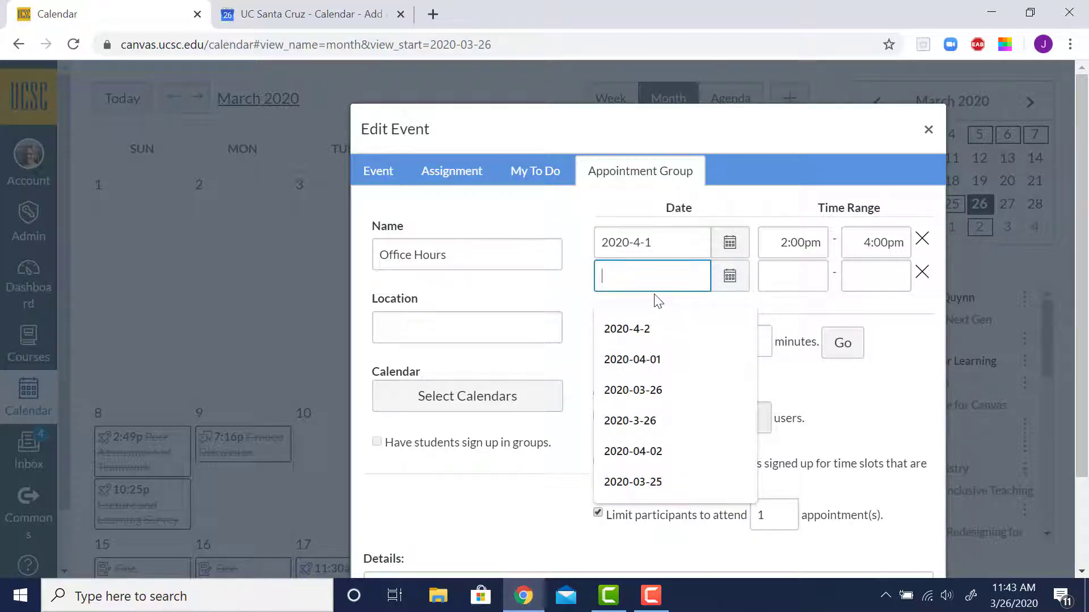
pyautogui.click(730, 276)
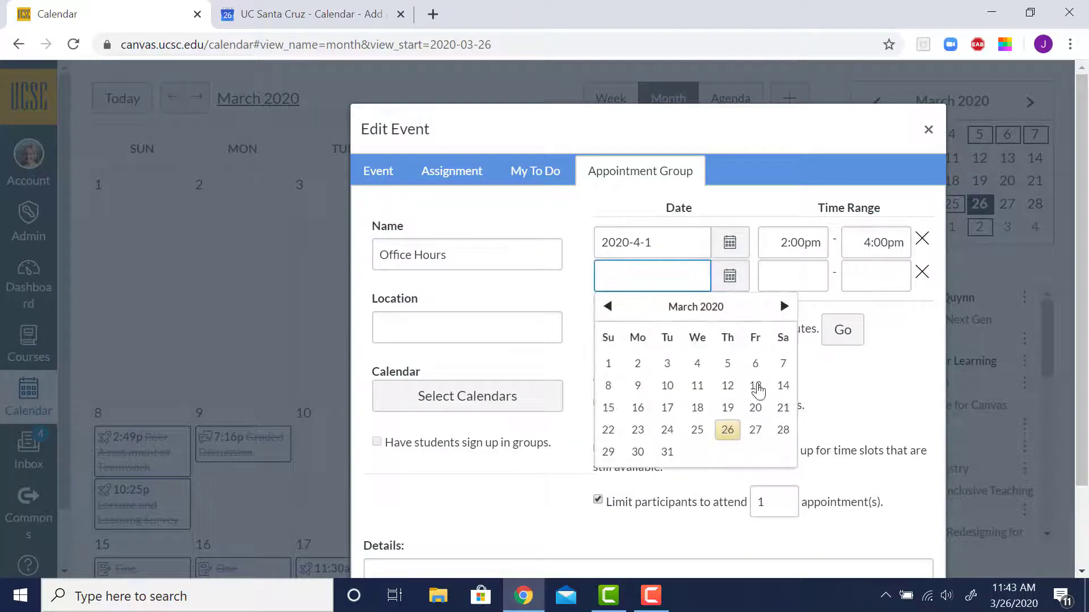
pyautogui.click(784, 307)
pyautogui.click(750, 364)
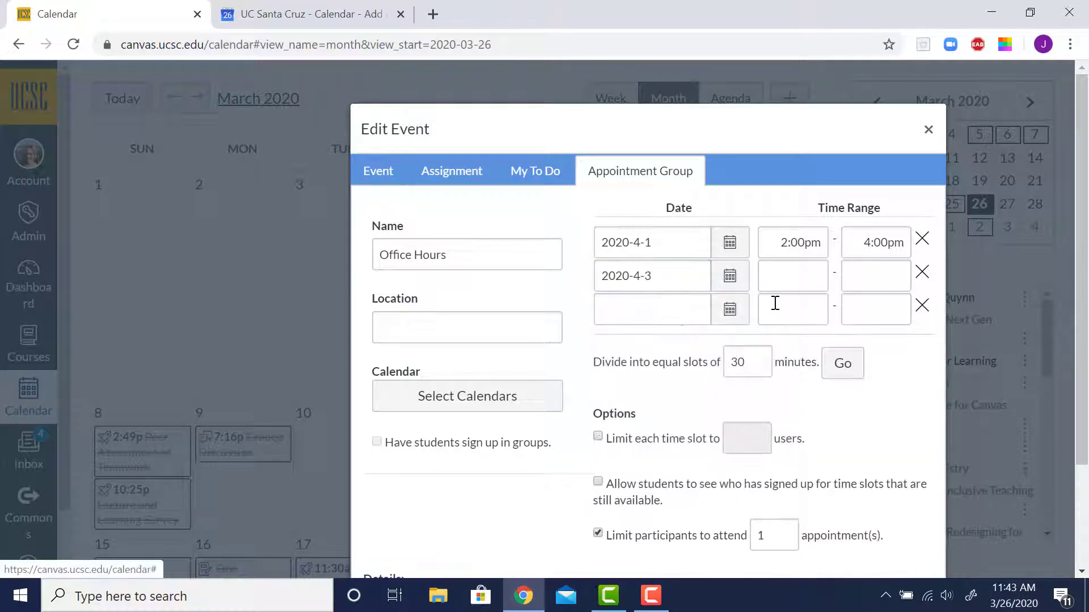
pyautogui.click(787, 282)
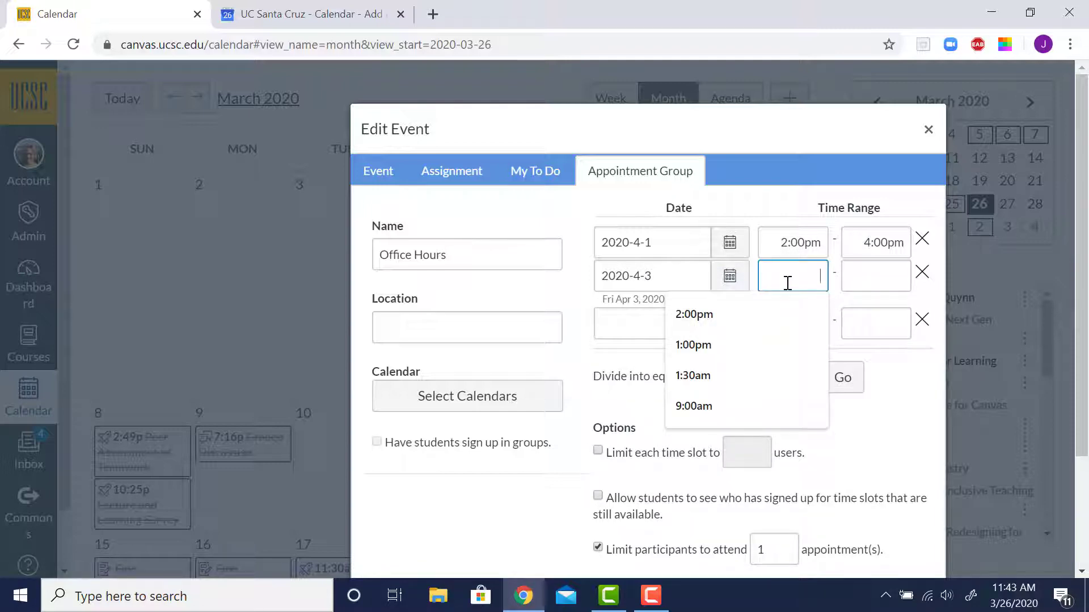
pyautogui.write('10:00am')
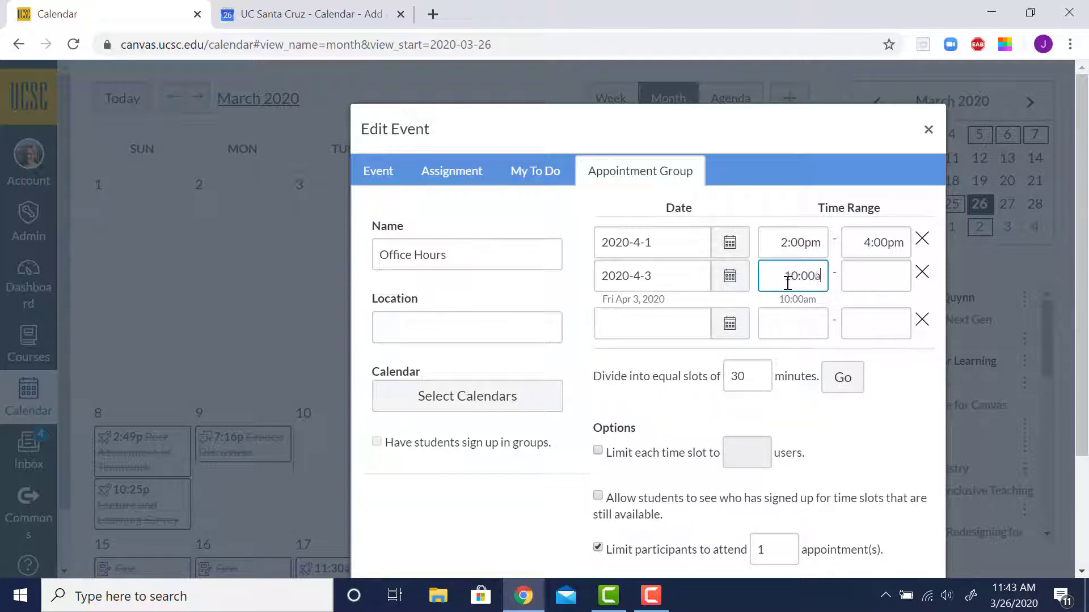
pyautogui.click(858, 281)
pyautogui.write('1')
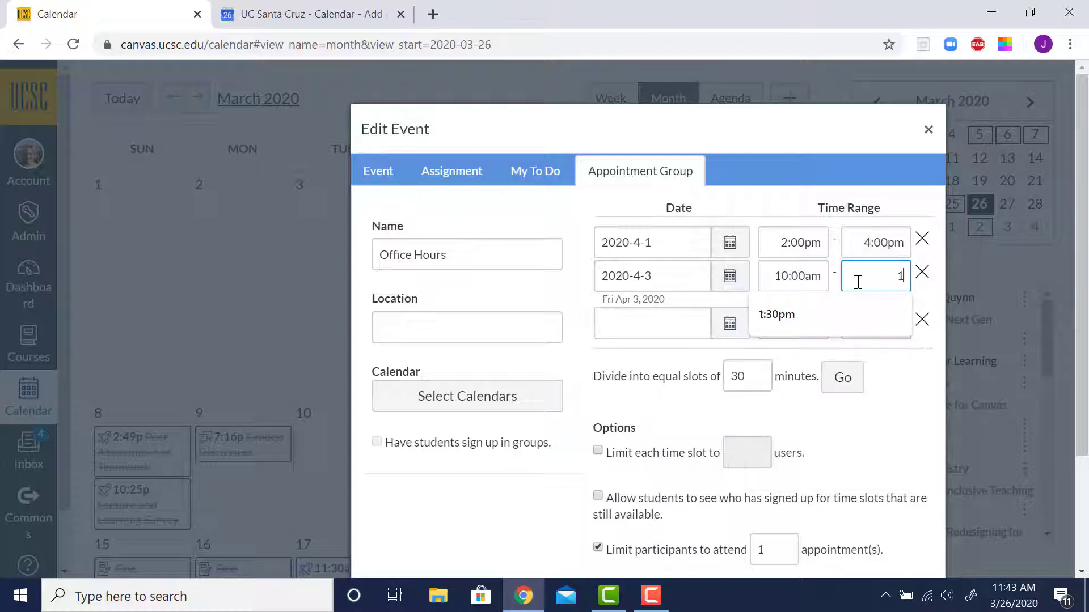
pyautogui.write('1:00am')
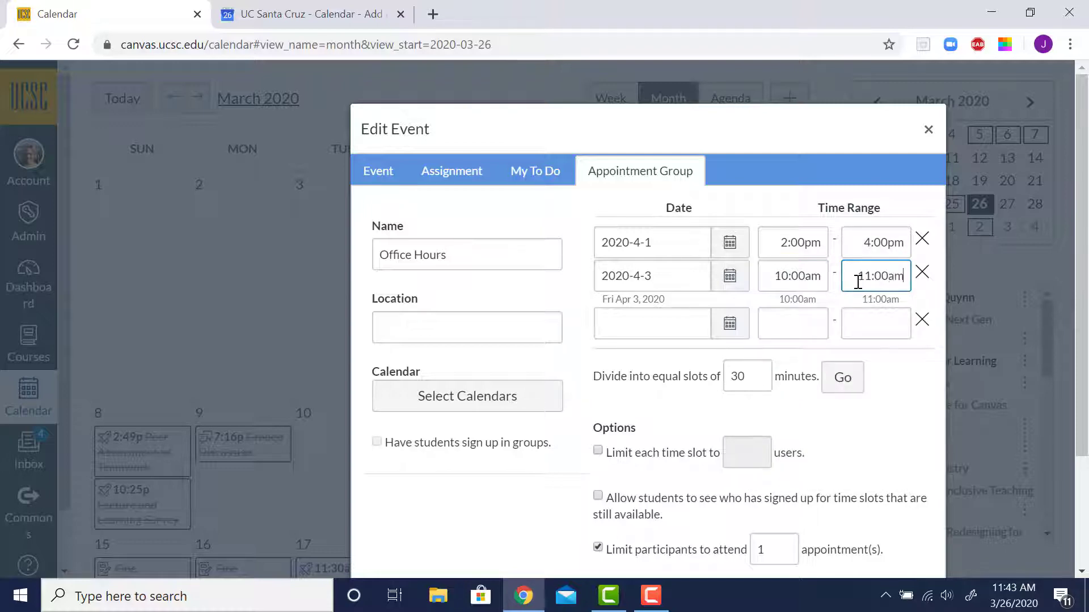
pyautogui.click(909, 387)
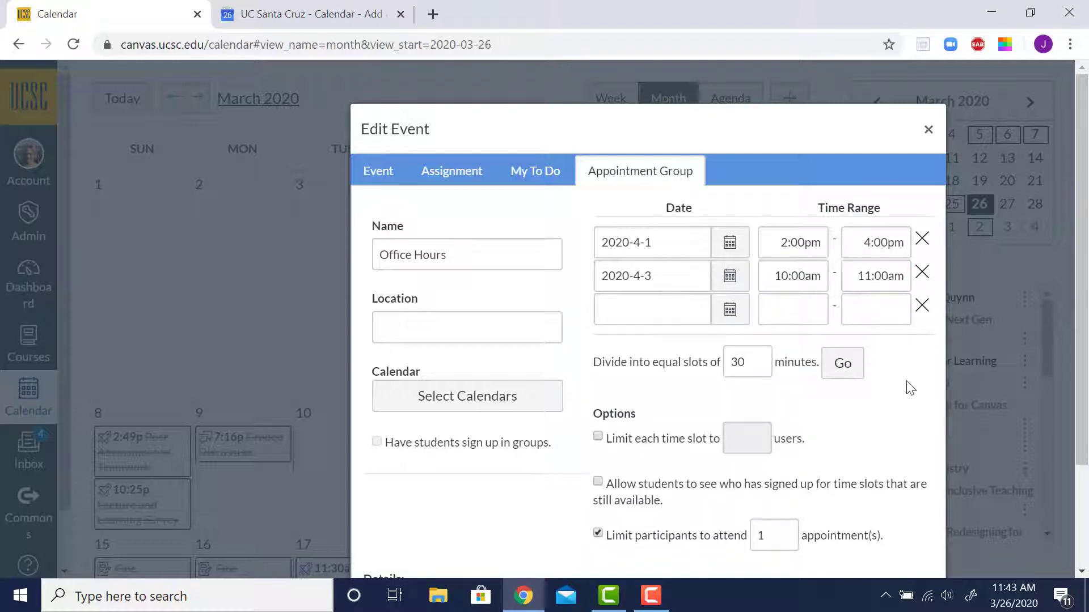
# Set the appointment group's location to Zoom Meeting URL
pyautogui.click(384, 324)
pyautogui.write('Z')
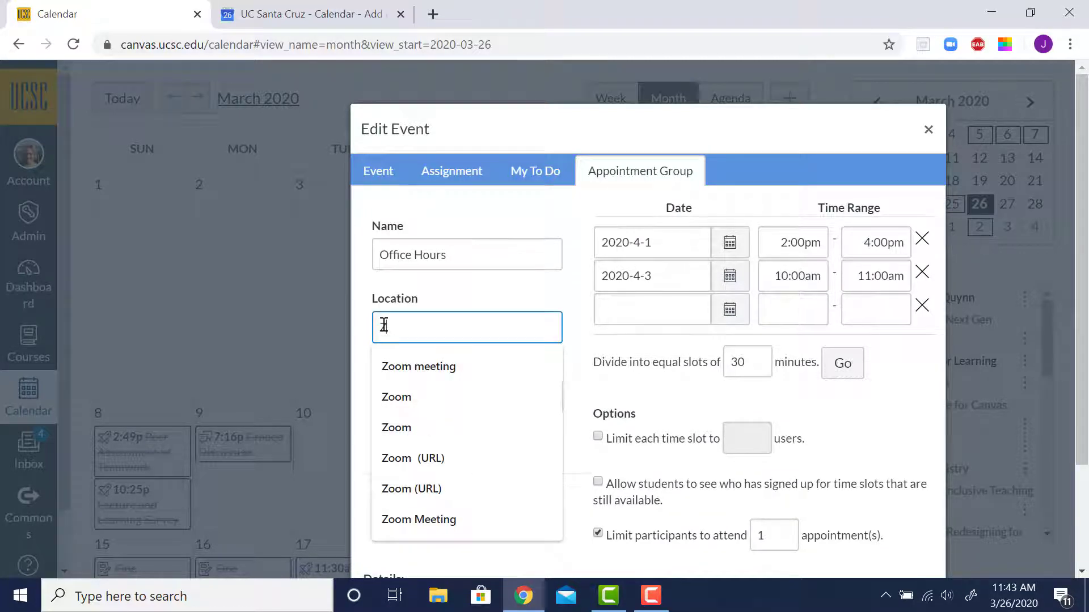
pyautogui.write('oom M')
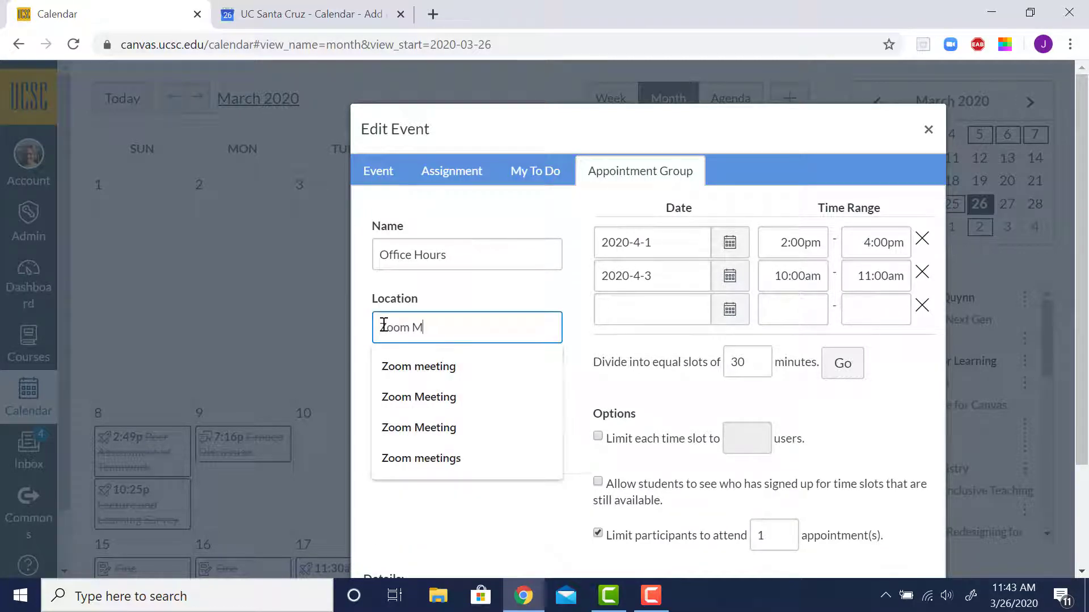
pyautogui.write('eeting')
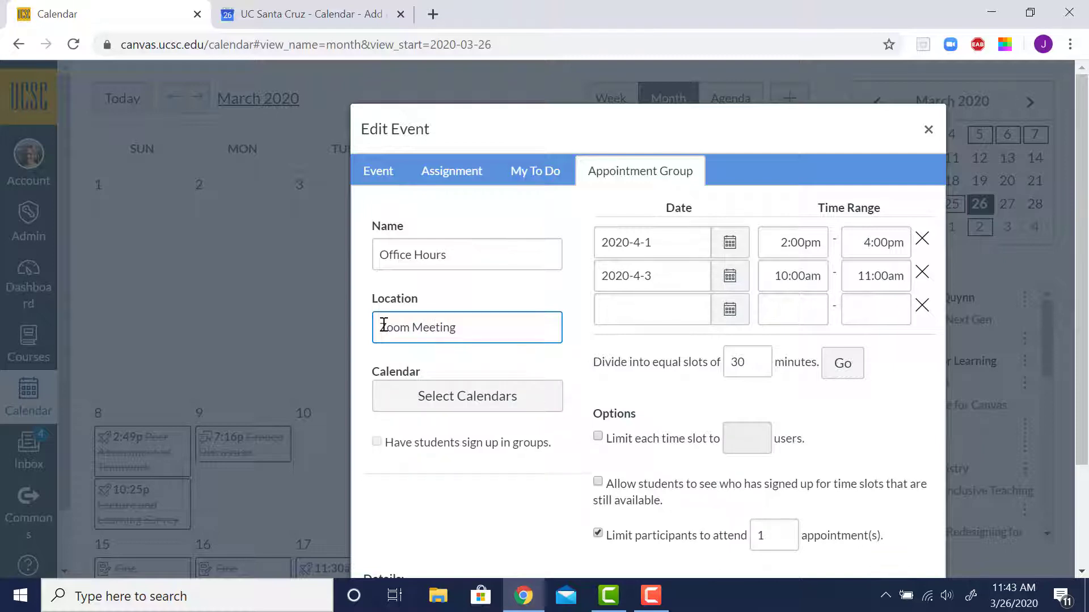
pyautogui.write(' URL')
# Assign the appointment group to the Assessment for Learning calendar
pyautogui.click(454, 410)
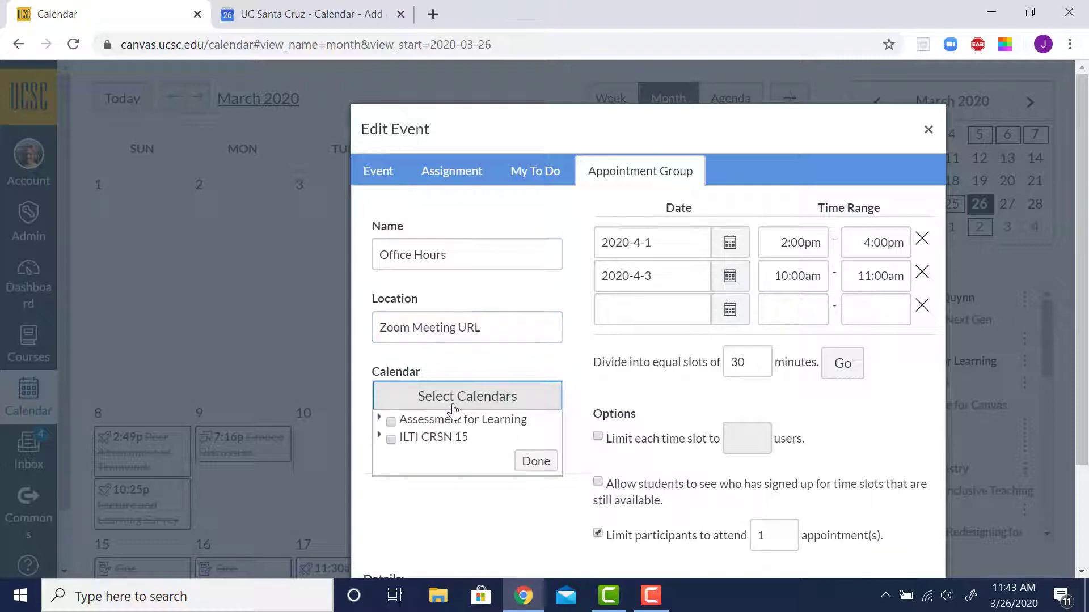
pyautogui.click(391, 423)
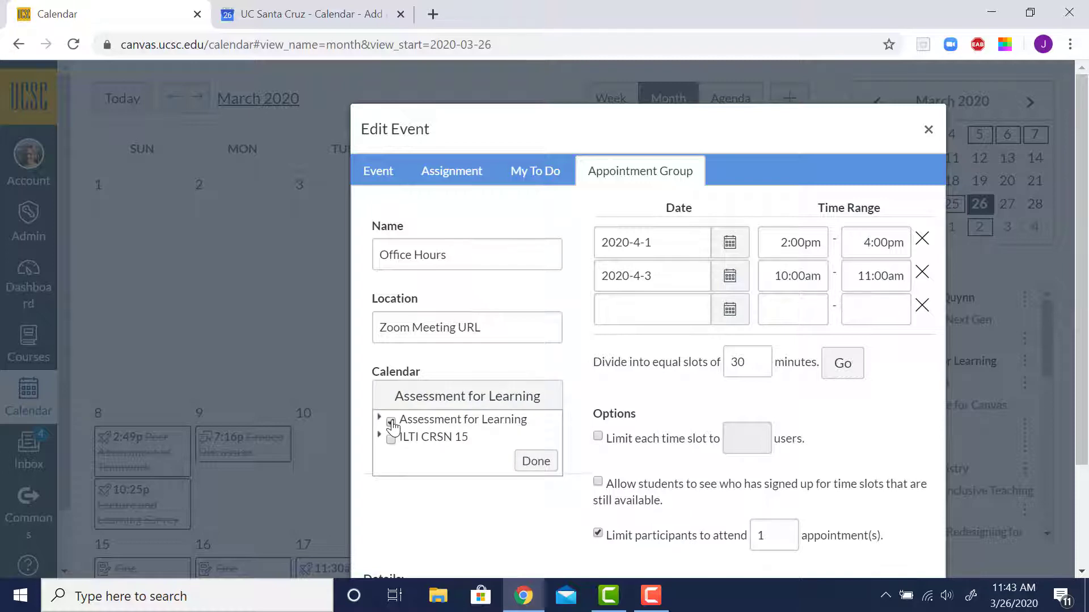
pyautogui.click(546, 468)
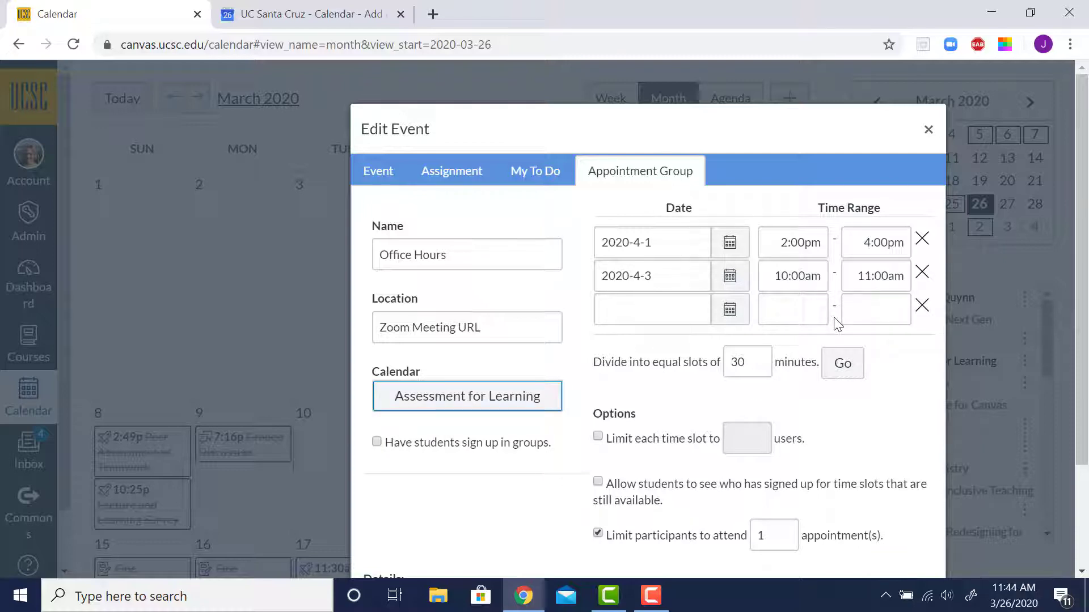
# Divide the time ranges into equal slots of 30 minutes
pyautogui.click(747, 362)
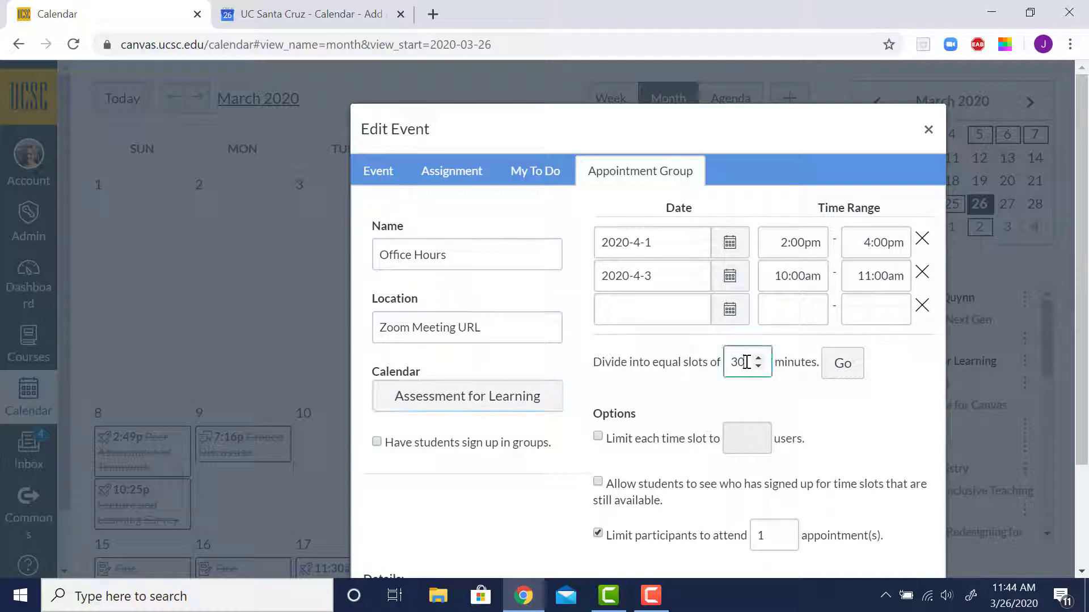
pyautogui.press('BackSpace')
pyautogui.write('20')
pyautogui.press('BackSpace')
pyautogui.press('BackSpace')
pyautogui.write('30')
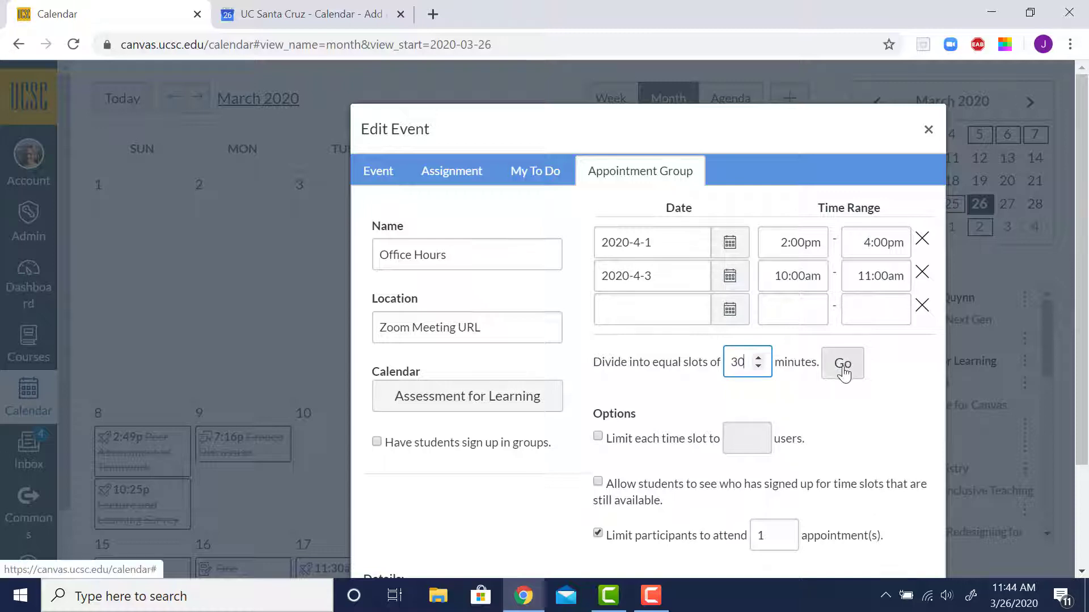
pyautogui.click(844, 366)
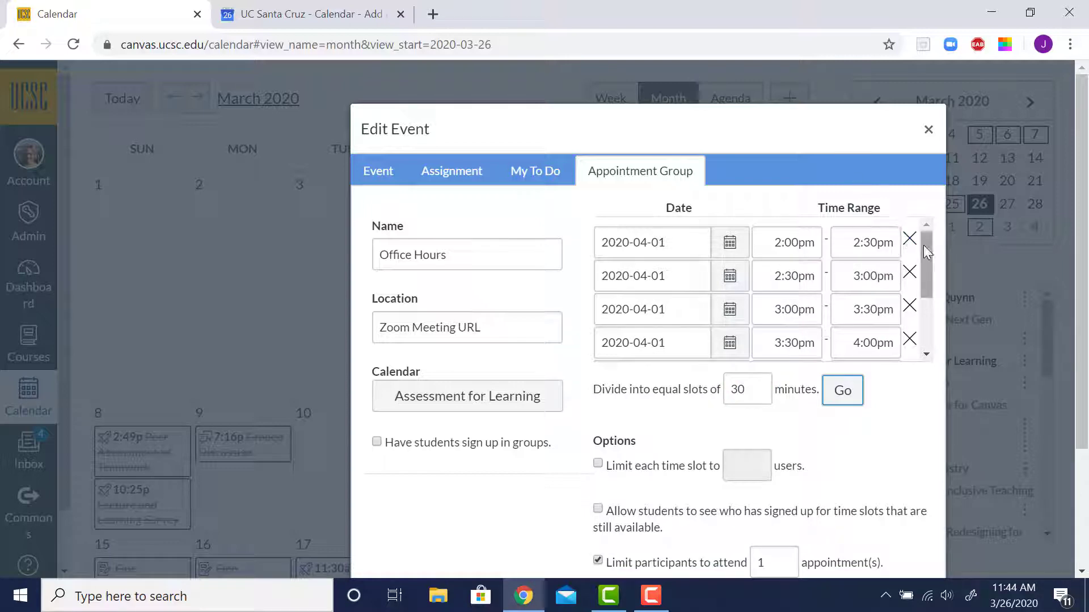
# Remove the empty time range row below the generated slots
pyautogui.moveTo(923, 245); pyautogui.dragTo(924, 311)
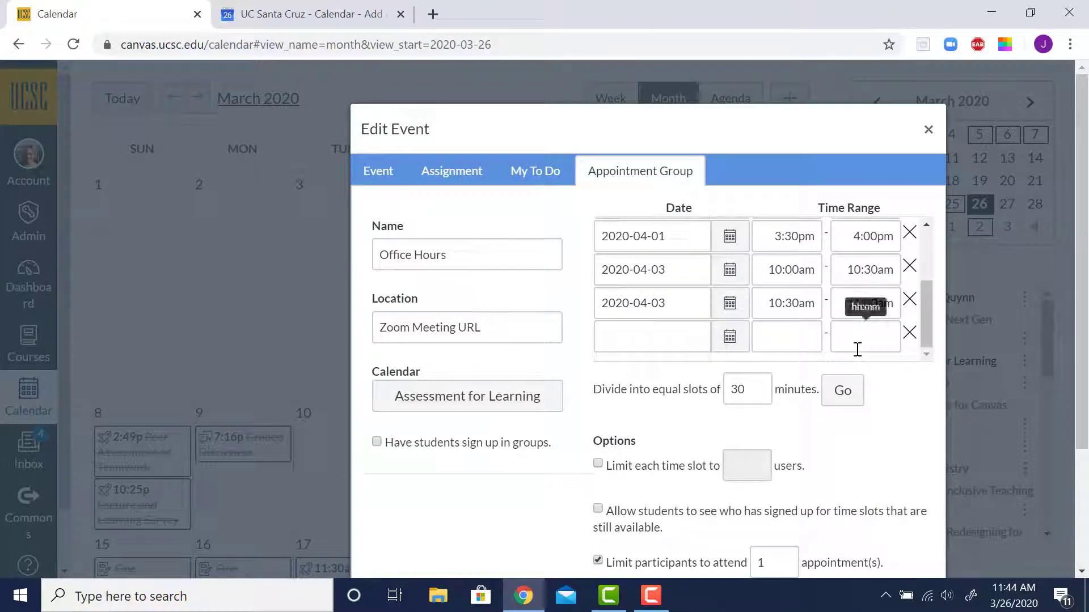
pyautogui.scroll(-1, 910, 340)
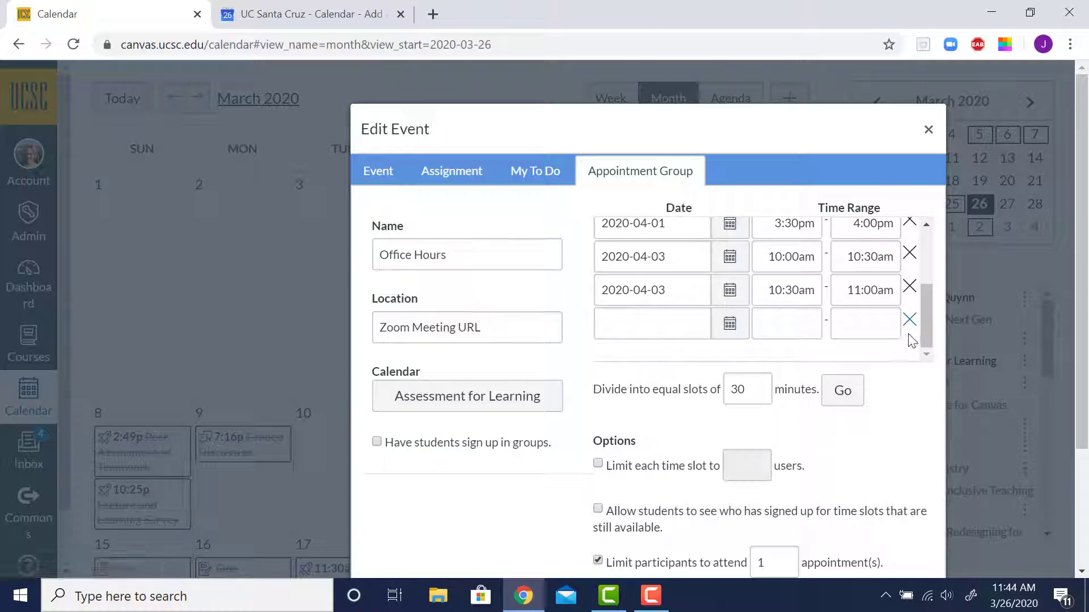
pyautogui.click(909, 319)
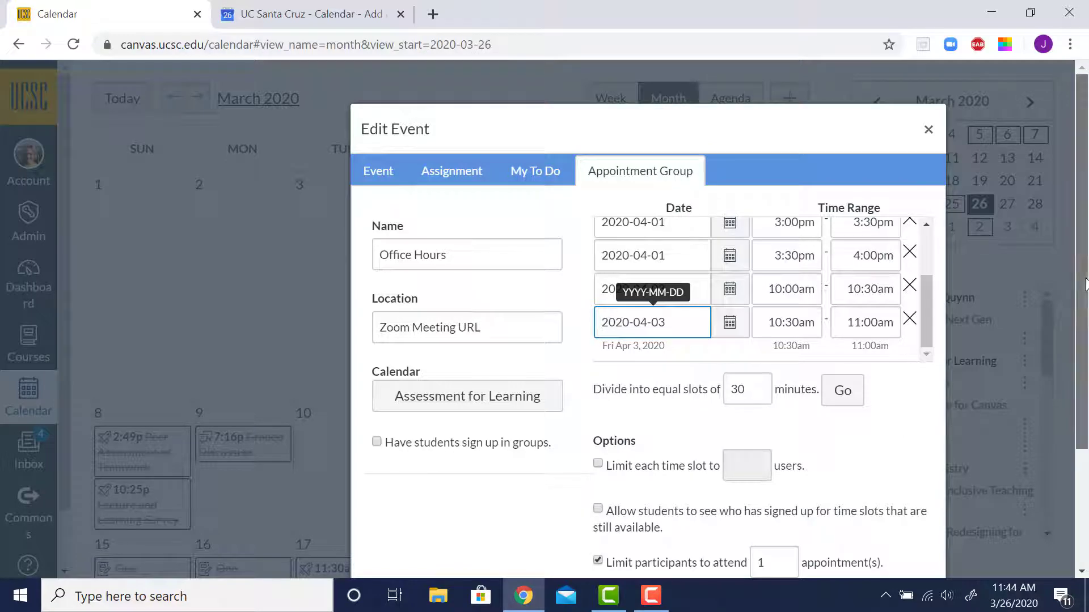
pyautogui.moveTo(1085, 284); pyautogui.dragTo(1069, 400)
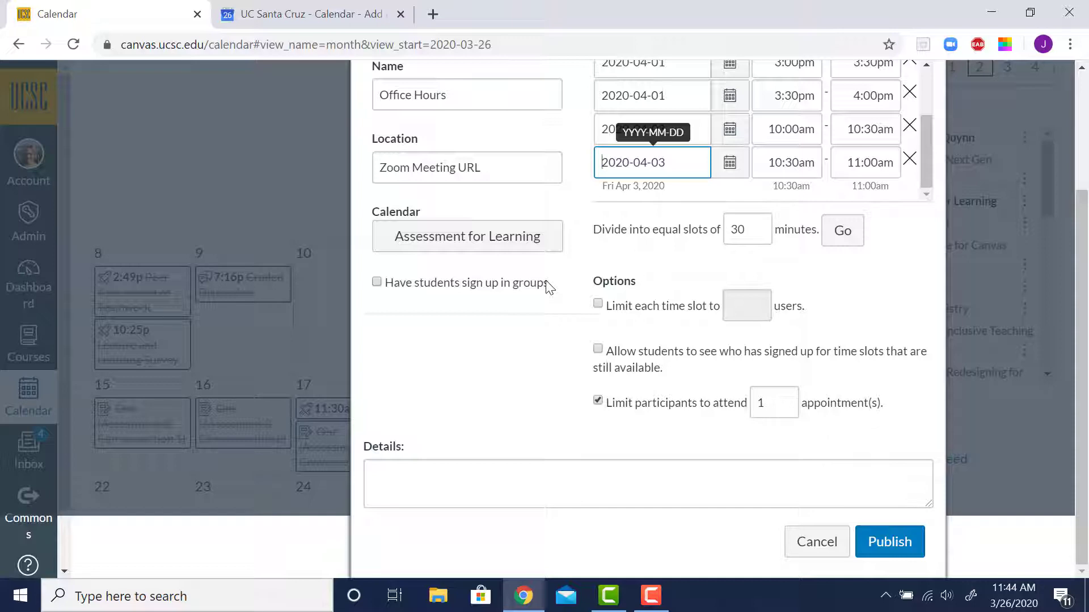
# Limit each time slot to 8 users
pyautogui.click(598, 309)
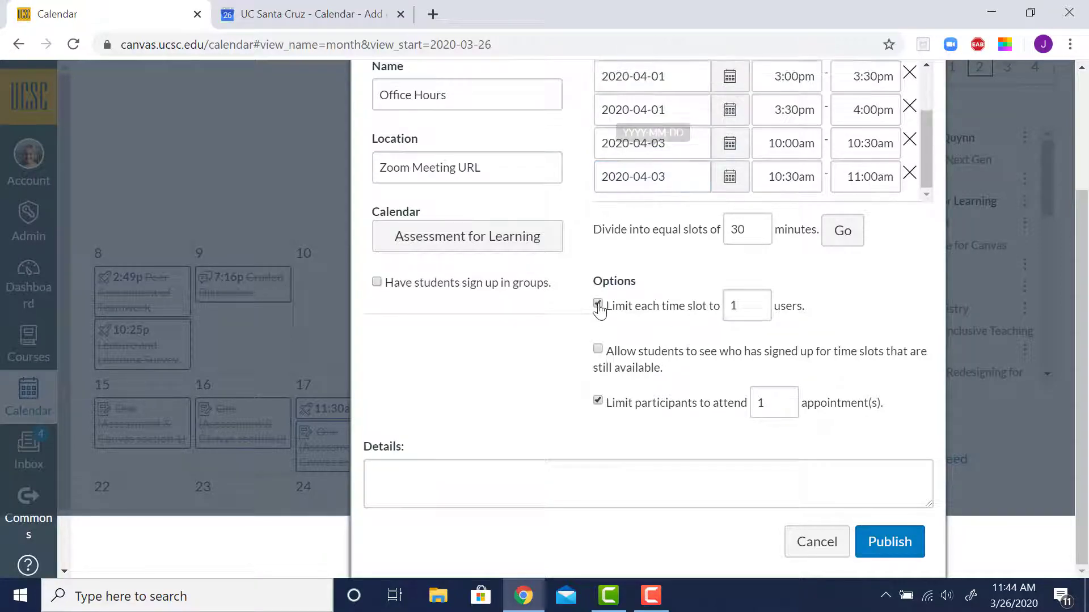
pyautogui.click(742, 308)
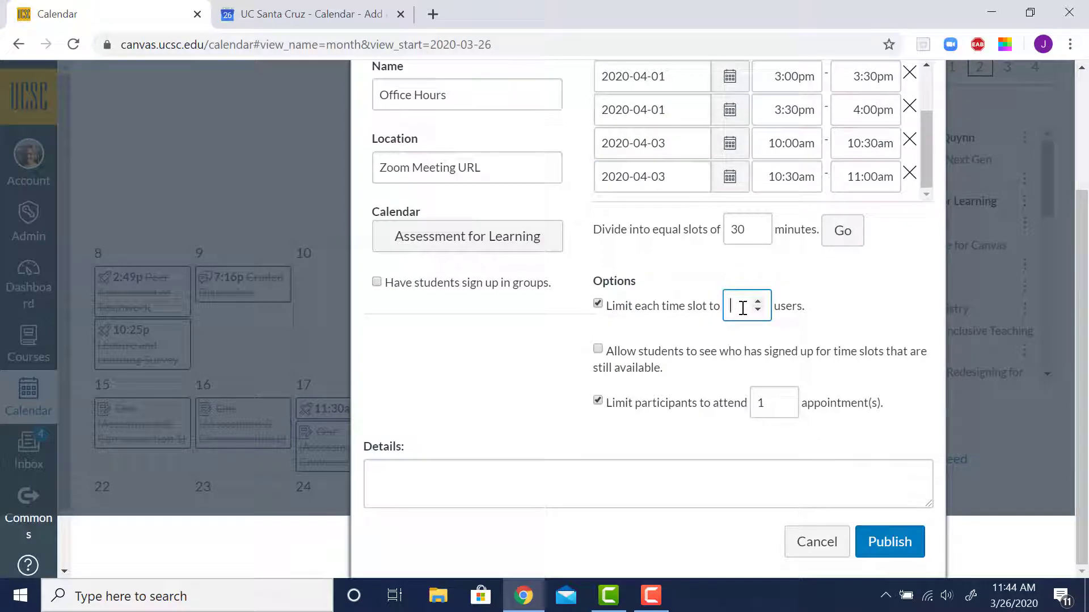
pyautogui.press('BackSpace')
pyautogui.write('8')
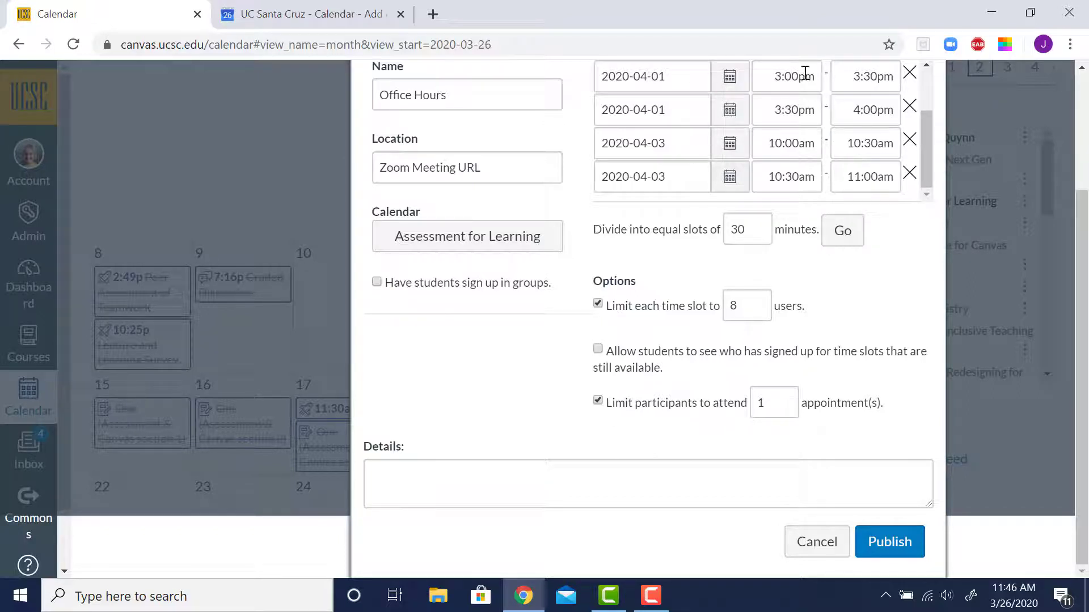
# Enter Zoom URL meeting details as the details text and publish the appointment group
pyautogui.click(442, 474)
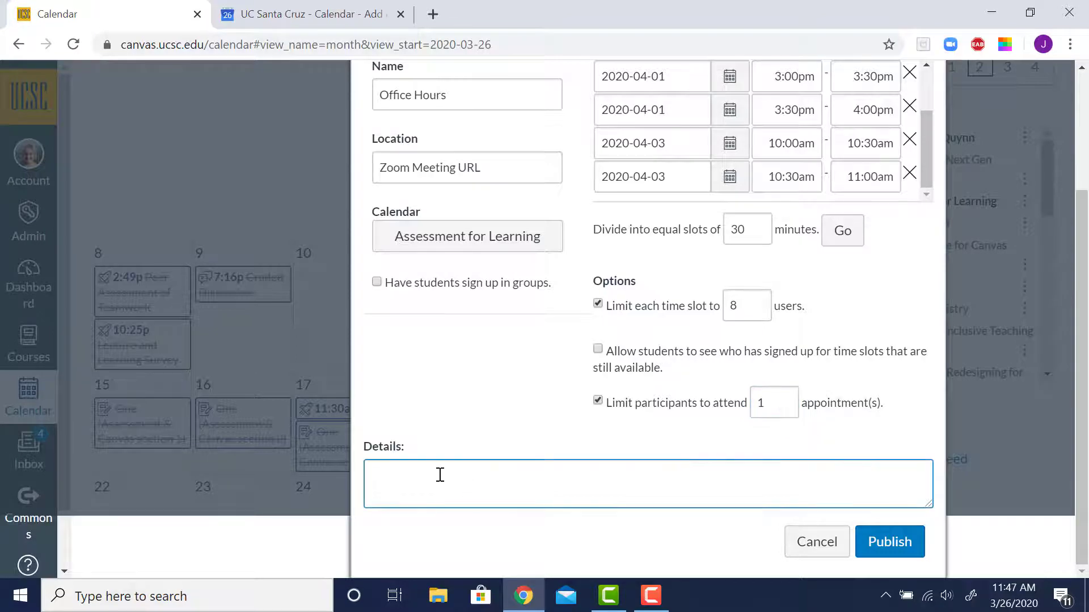
pyautogui.write('Zoom URL meeting details')
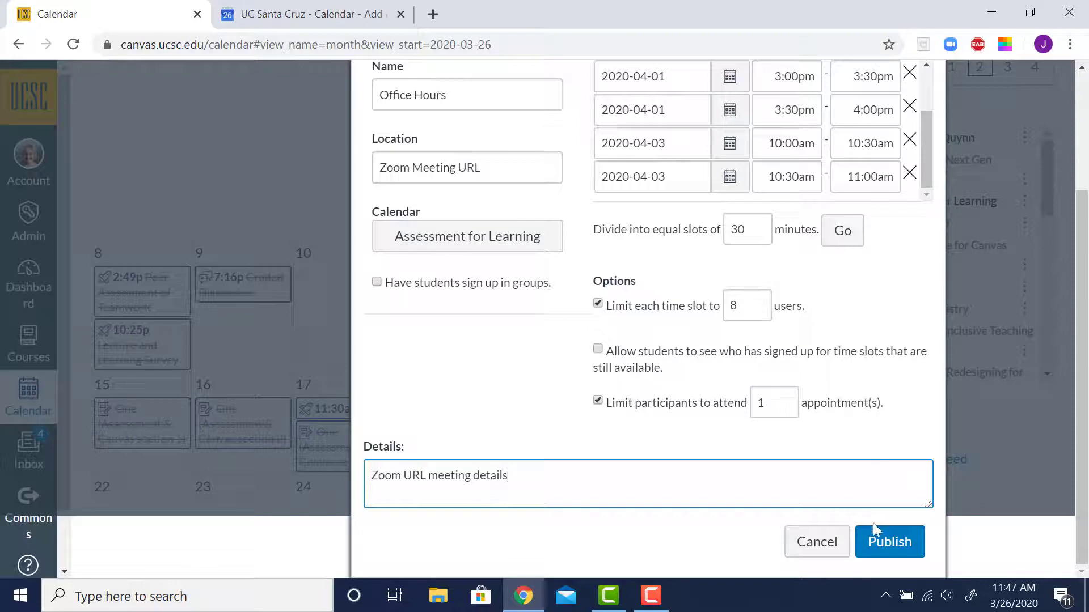
pyautogui.click(888, 543)
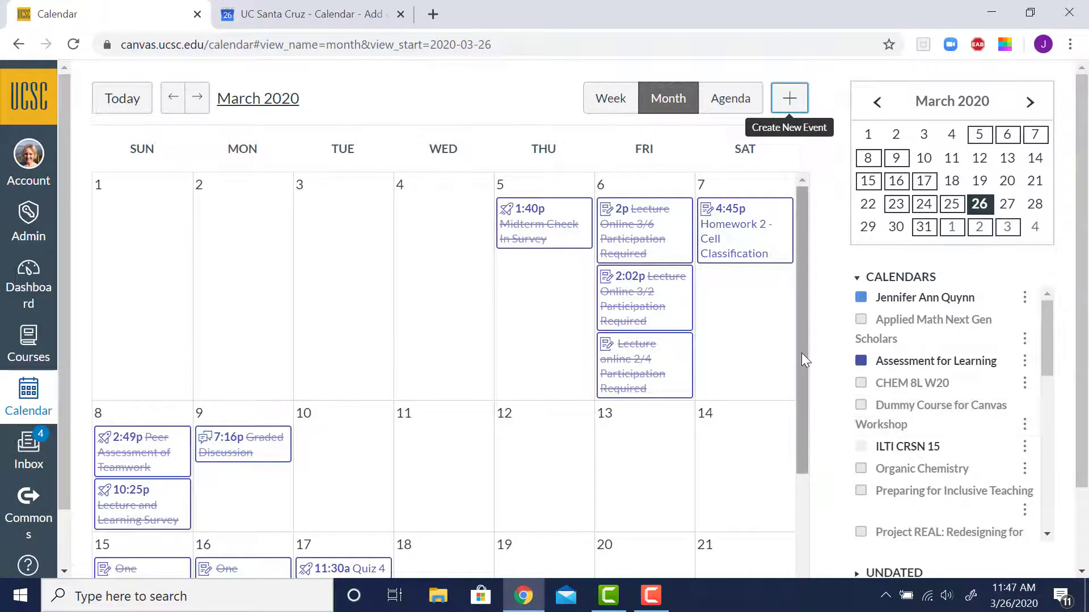
# Review the new Office Hours slots in the calendar for late March and early April
pyautogui.scroll(-1, 800, 388)
pyautogui.moveTo(801, 395); pyautogui.dragTo(808, 531)
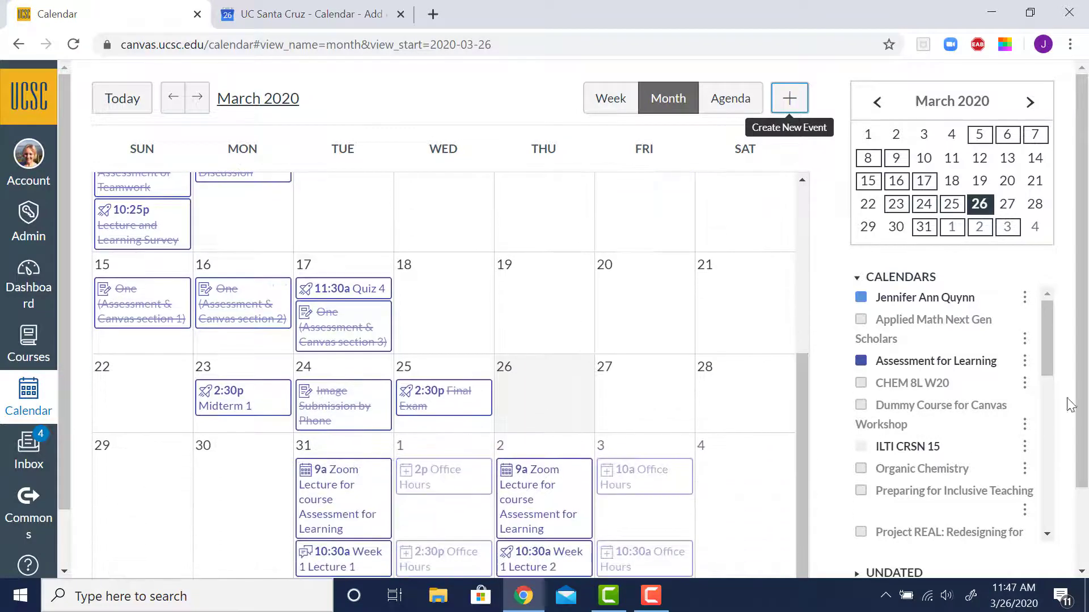
pyautogui.moveTo(1083, 317); pyautogui.dragTo(1083, 400)
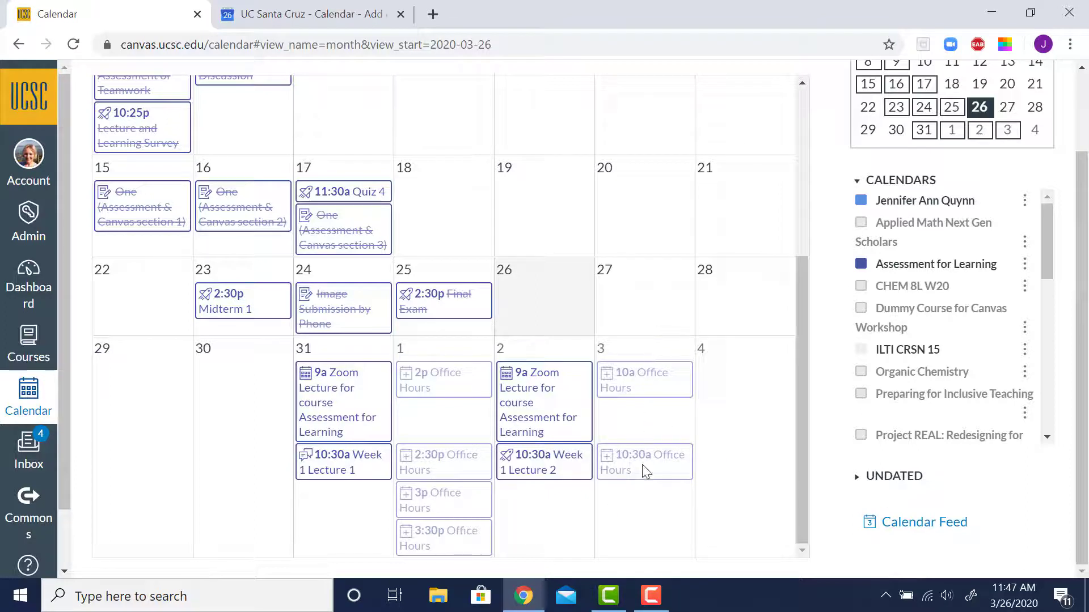
pyautogui.moveTo(645, 471)
pyautogui.moveTo(431, 507)
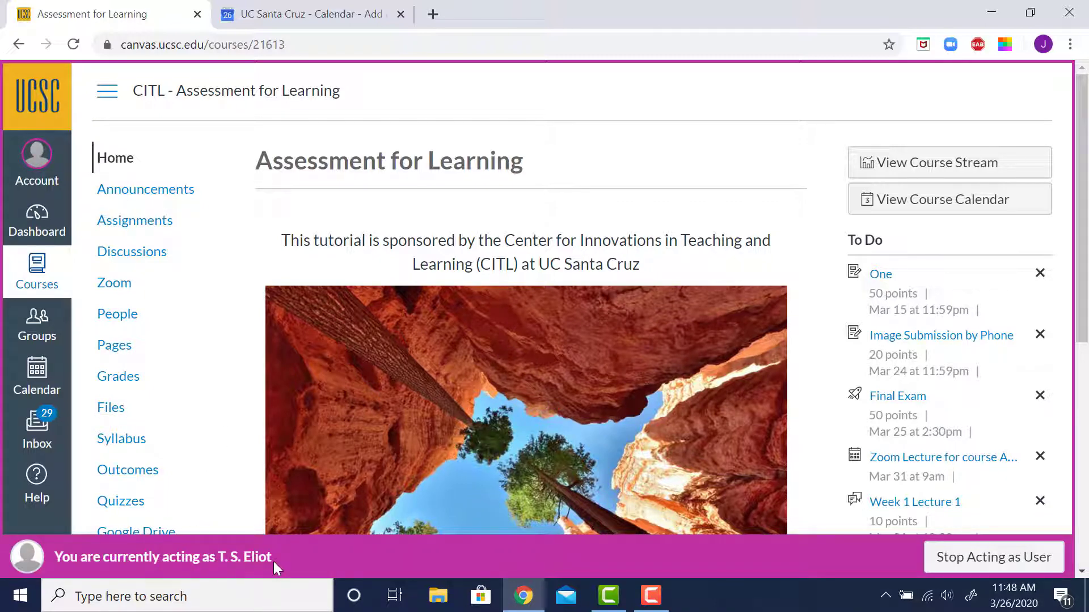
# In student view, open the calendar and find appointments for the Assessment for Learning course
pyautogui.click(37, 373)
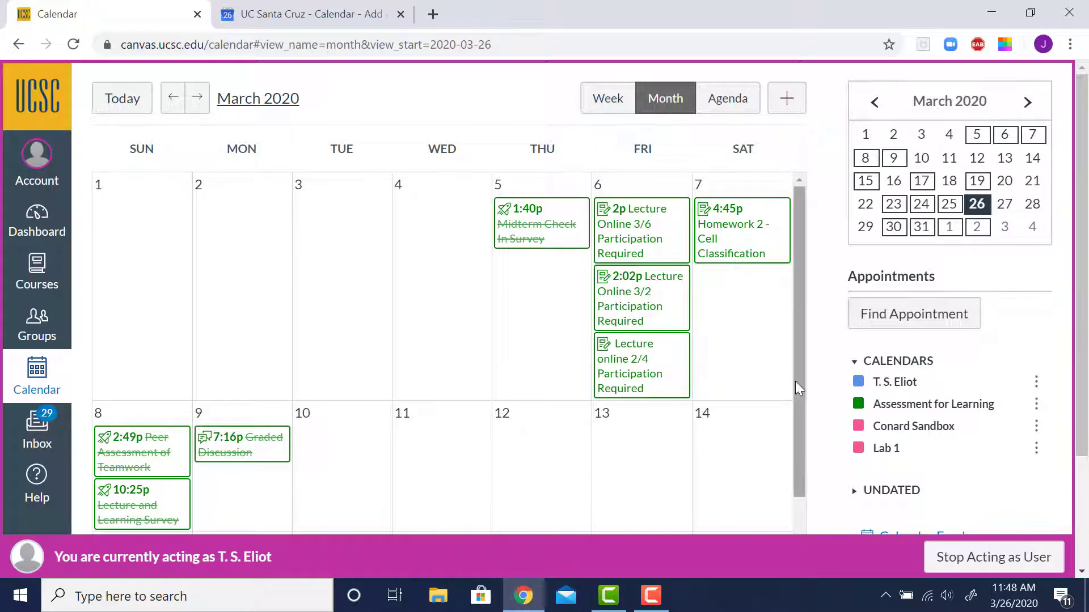
pyautogui.moveTo(795, 381); pyautogui.dragTo(799, 505)
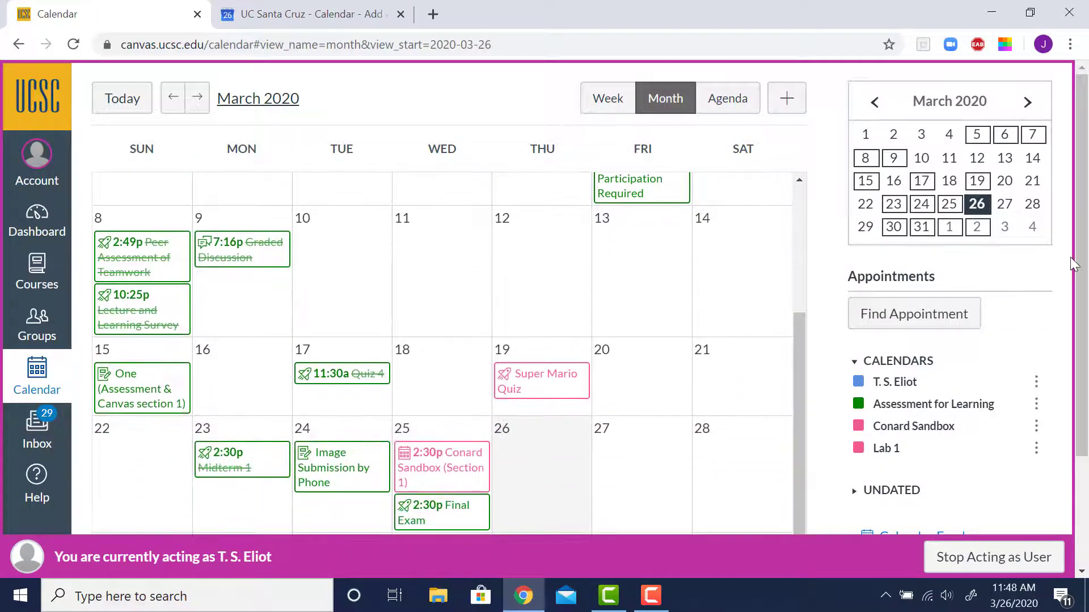
pyautogui.moveTo(1080, 244); pyautogui.dragTo(1083, 363)
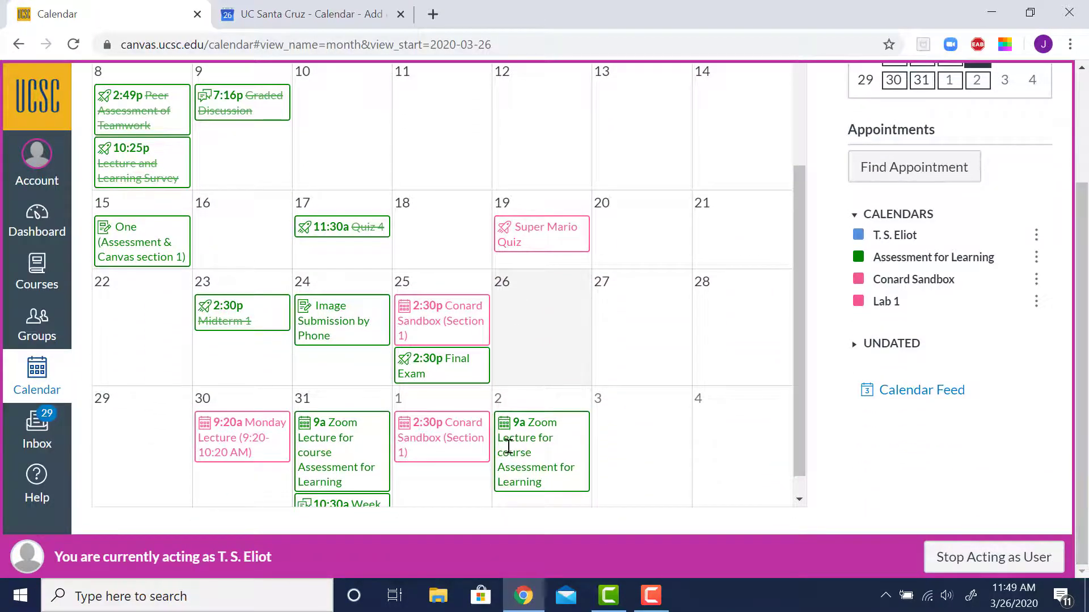
pyautogui.scroll(-1, 430, 462)
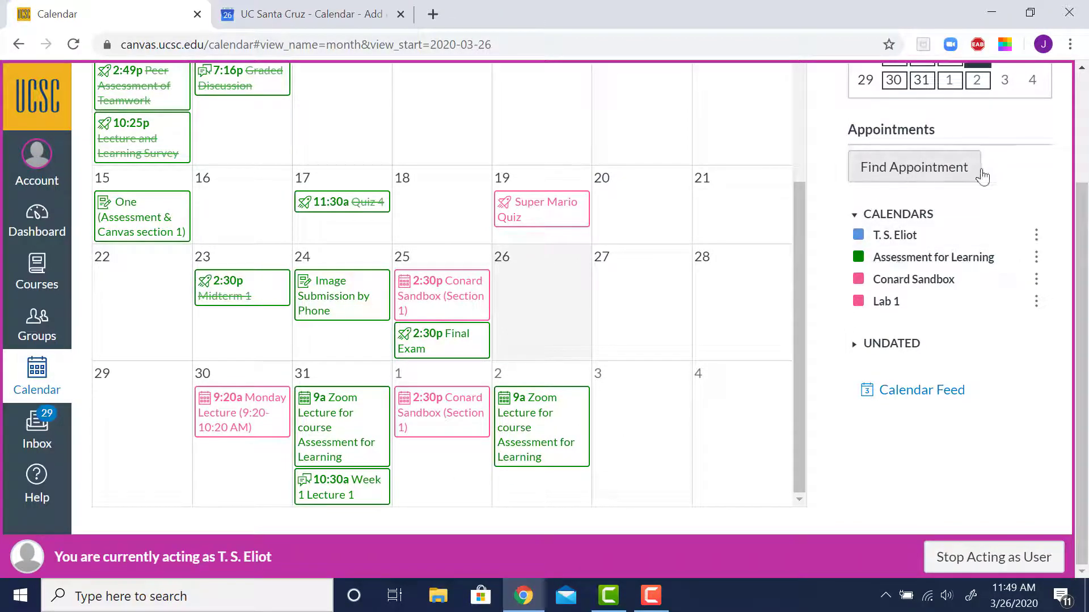
pyautogui.click(958, 170)
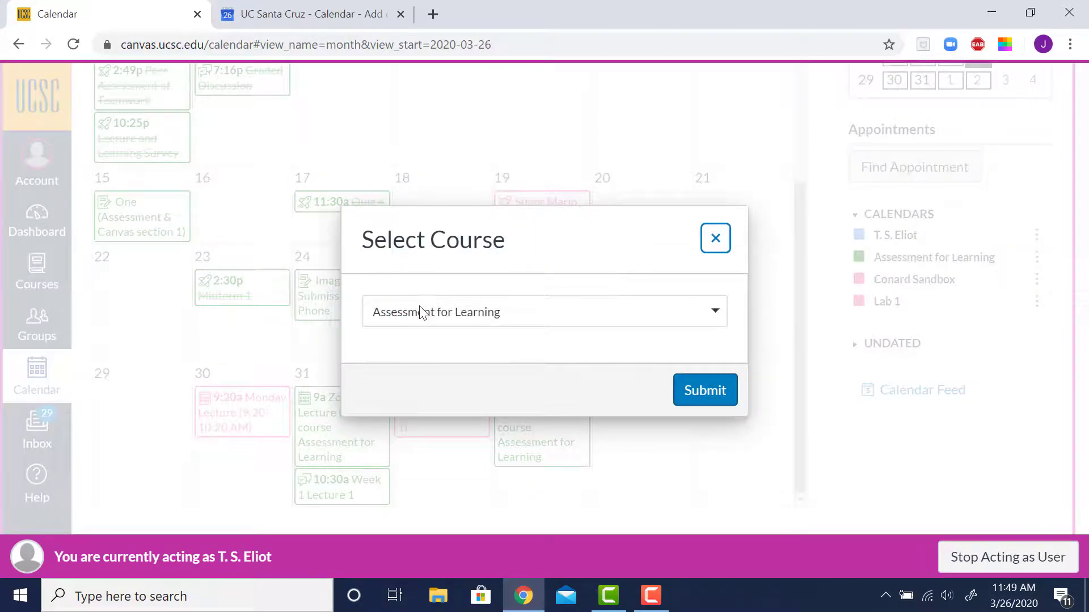
pyautogui.click(693, 406)
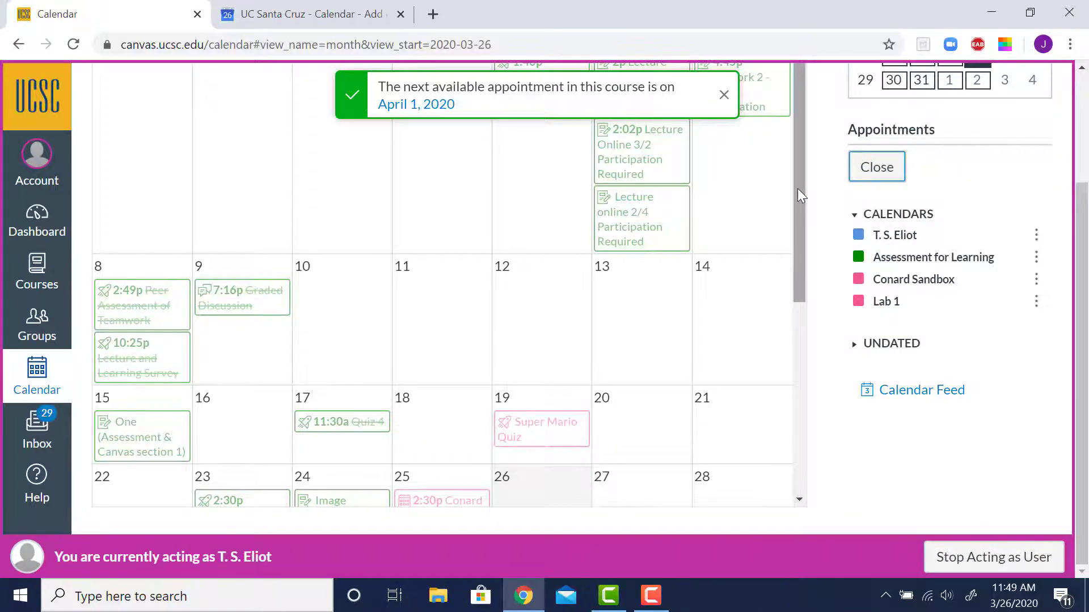
# Open the 3pm Office Hours slot on April 1 to view its details
pyautogui.moveTo(797, 188); pyautogui.dragTo(792, 410)
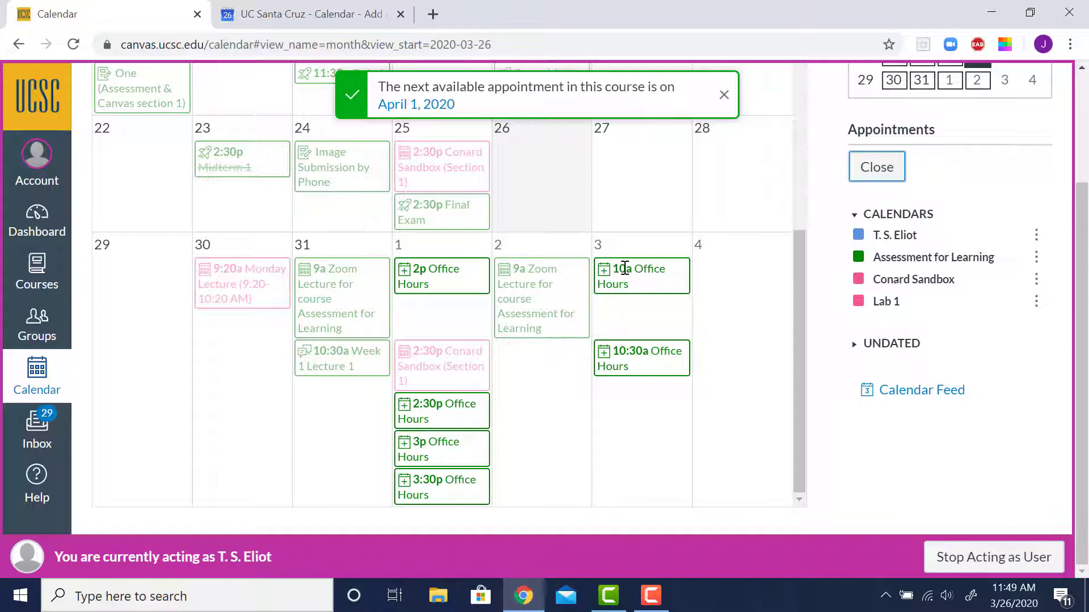
pyautogui.moveTo(635, 368)
pyautogui.moveTo(454, 452)
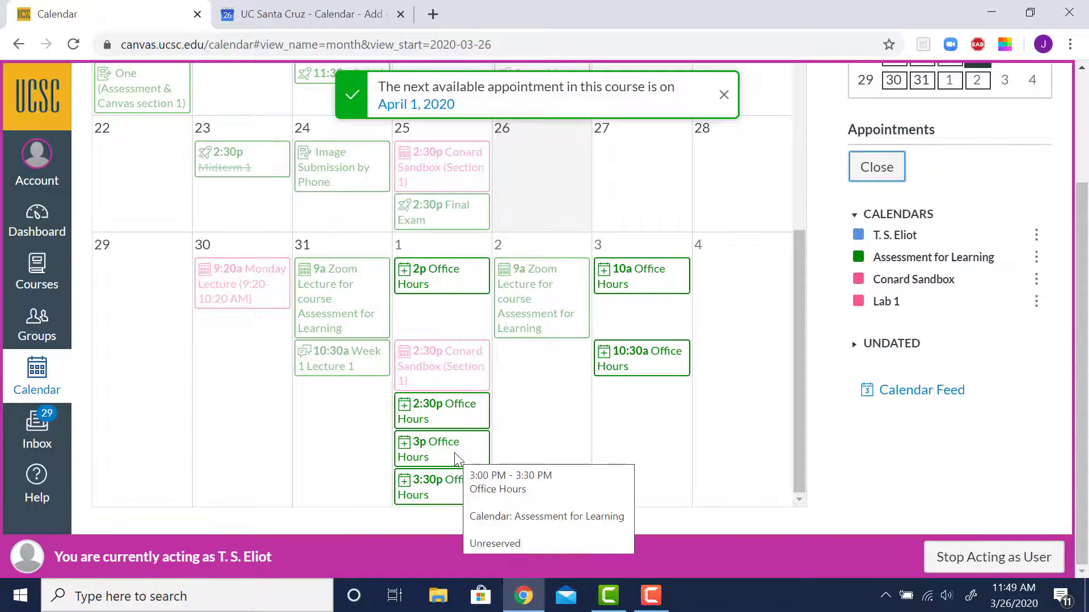
pyautogui.click(454, 453)
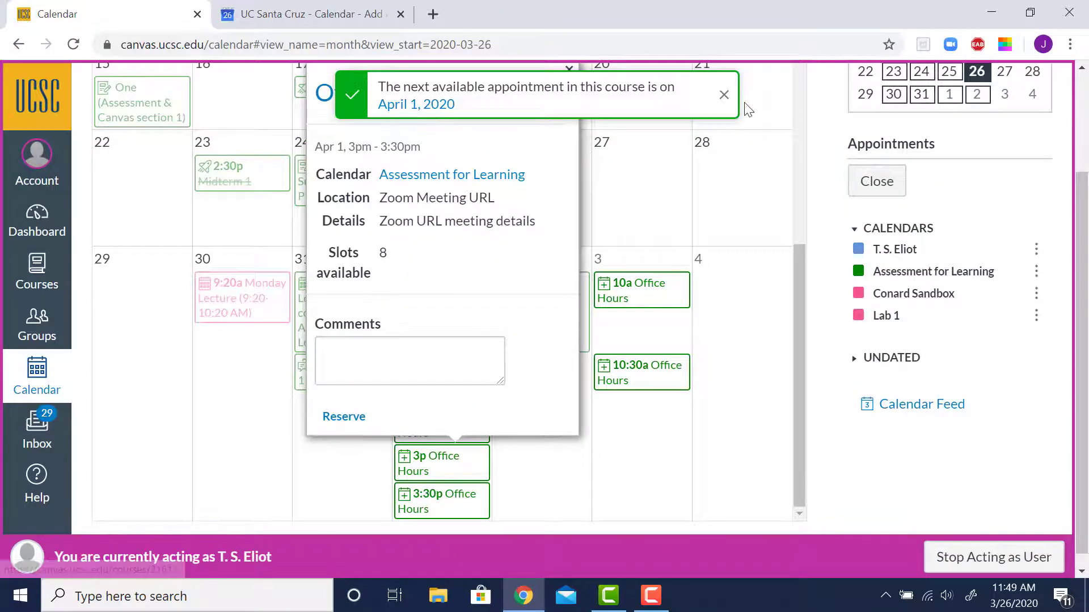
pyautogui.click(726, 101)
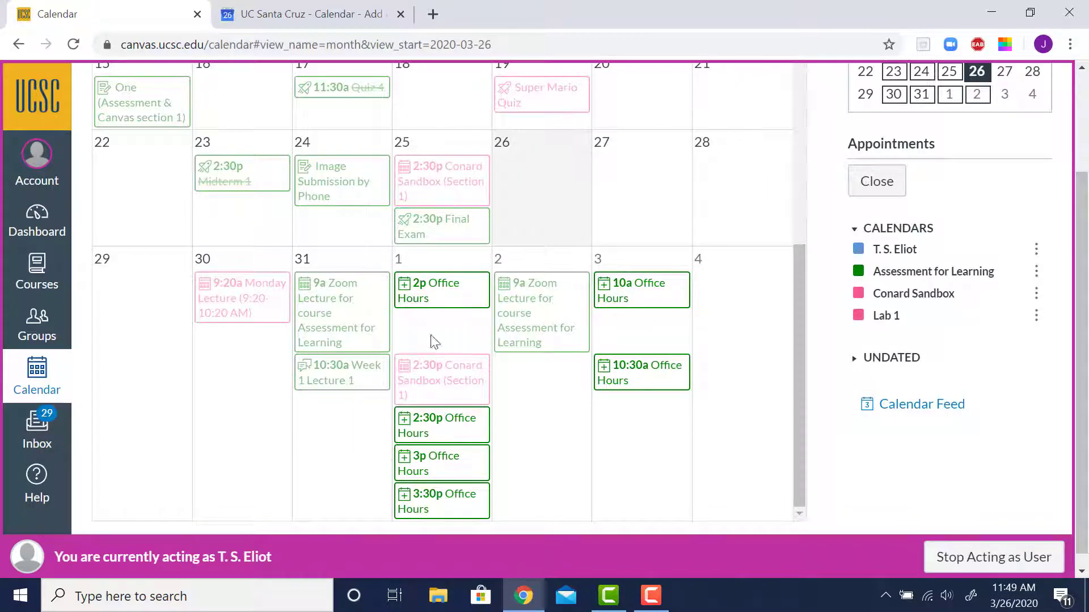
pyautogui.click(419, 470)
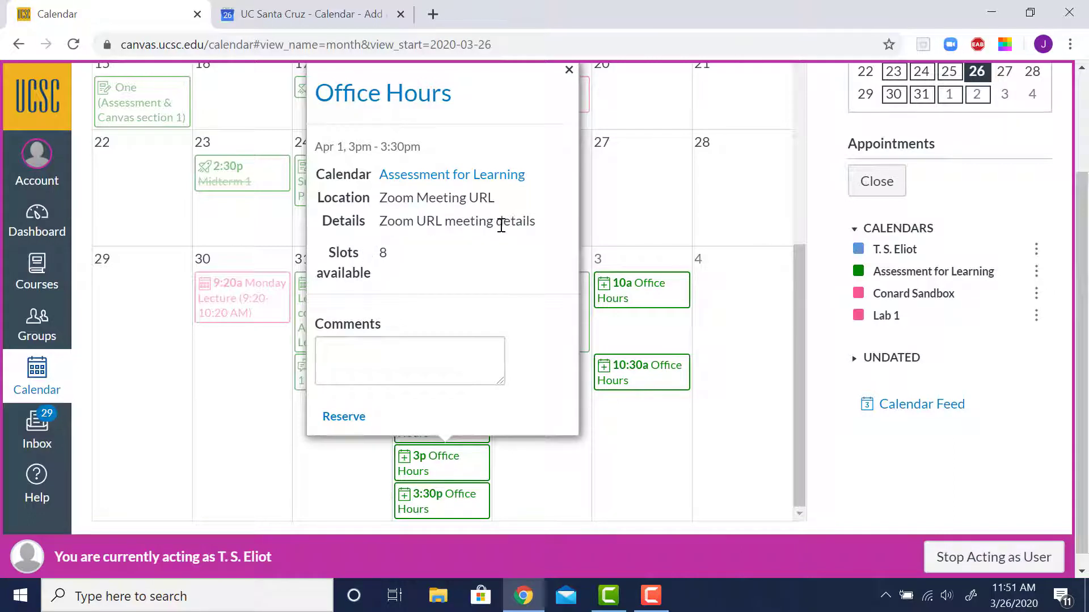
# Reserve the April 1 3pm slot with the comment Problem #3 is troubling me!
pyautogui.click(429, 347)
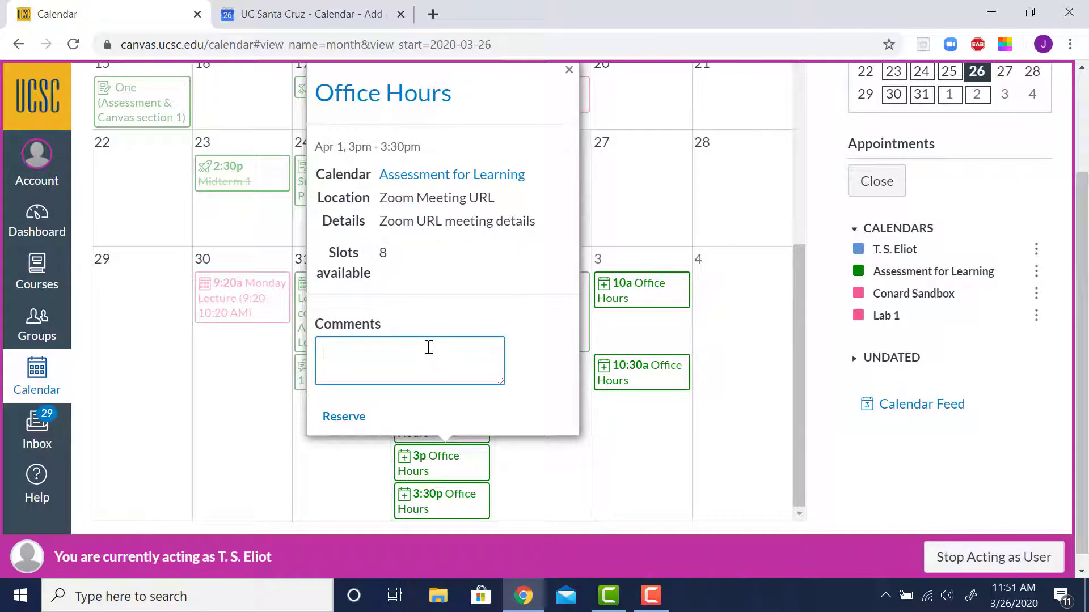
pyautogui.write('Problem #3 is troubling me!')
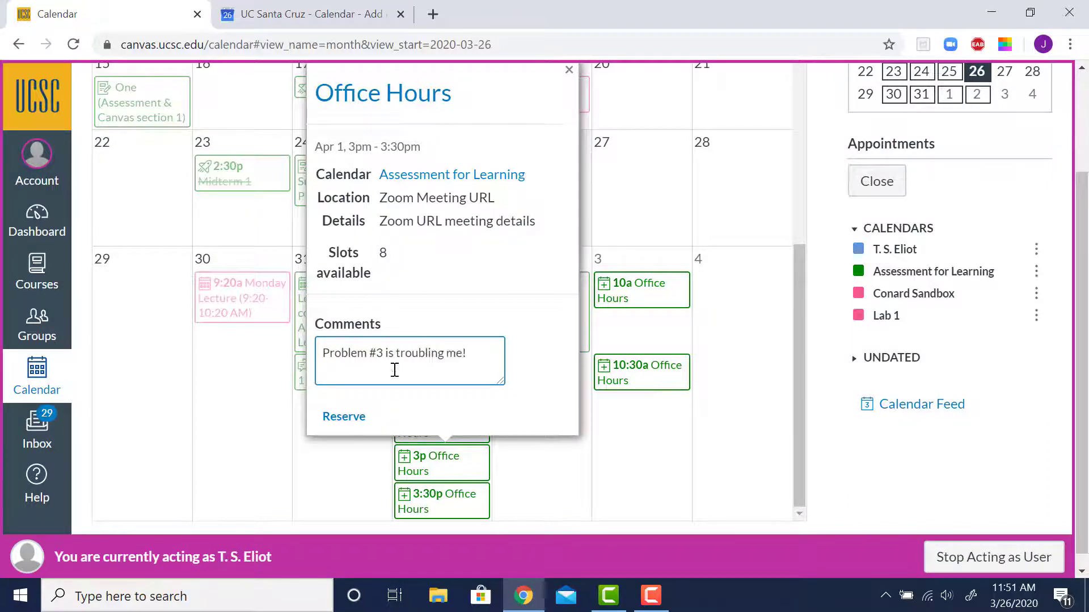
pyautogui.click(343, 416)
pyautogui.scroll(5, 368, 431)
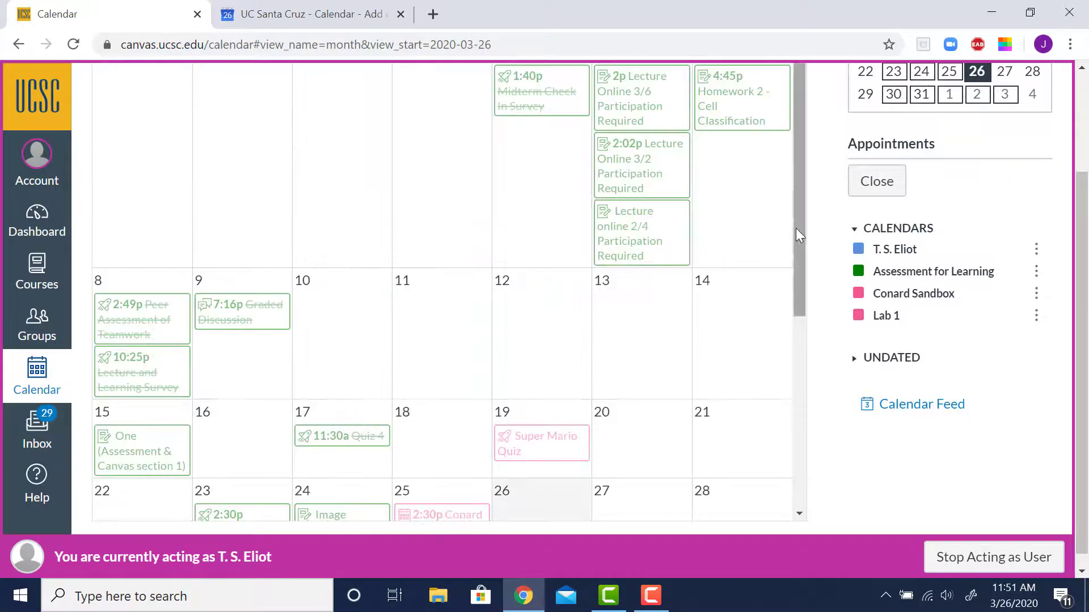
pyautogui.moveTo(795, 228); pyautogui.dragTo(792, 467)
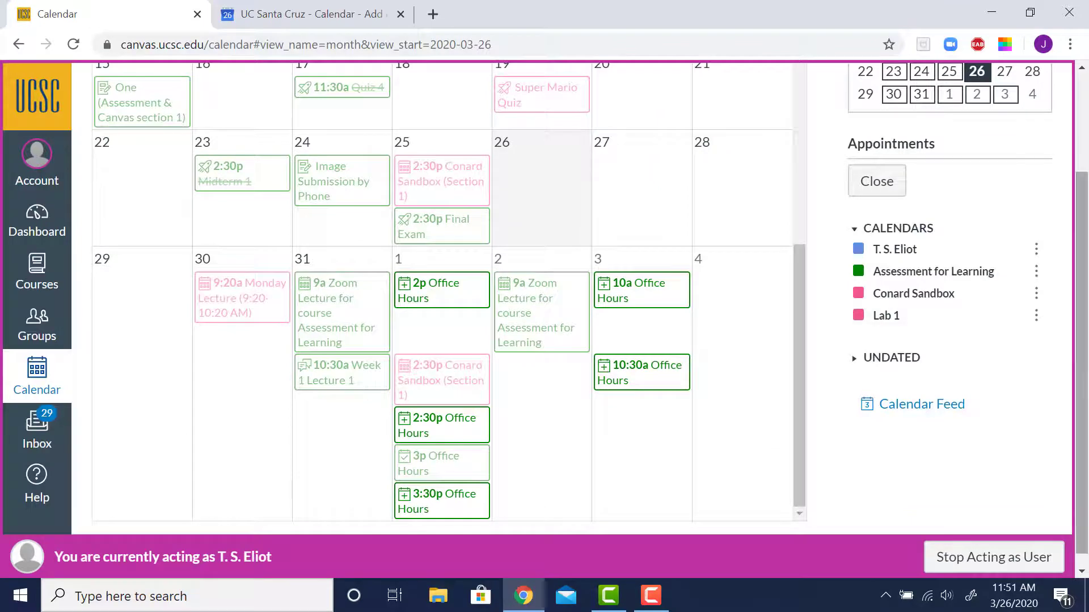
# Close the appointment finder and scroll the calendar to the reserved April 1 Office Hours slot
pyautogui.moveTo(400, 464)
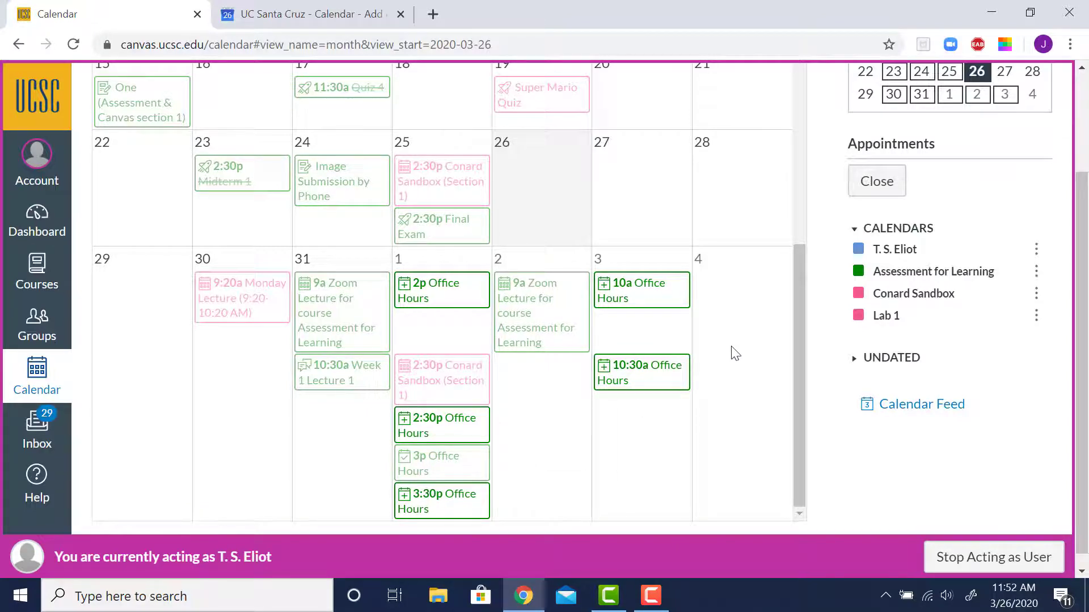
pyautogui.click(877, 196)
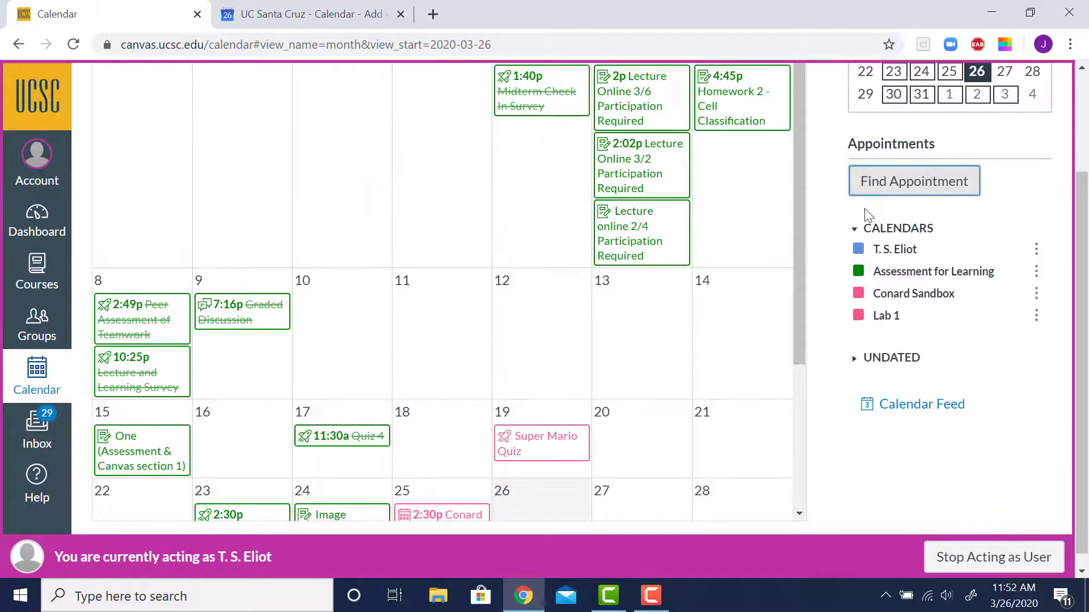
pyautogui.moveTo(792, 217); pyautogui.dragTo(794, 379)
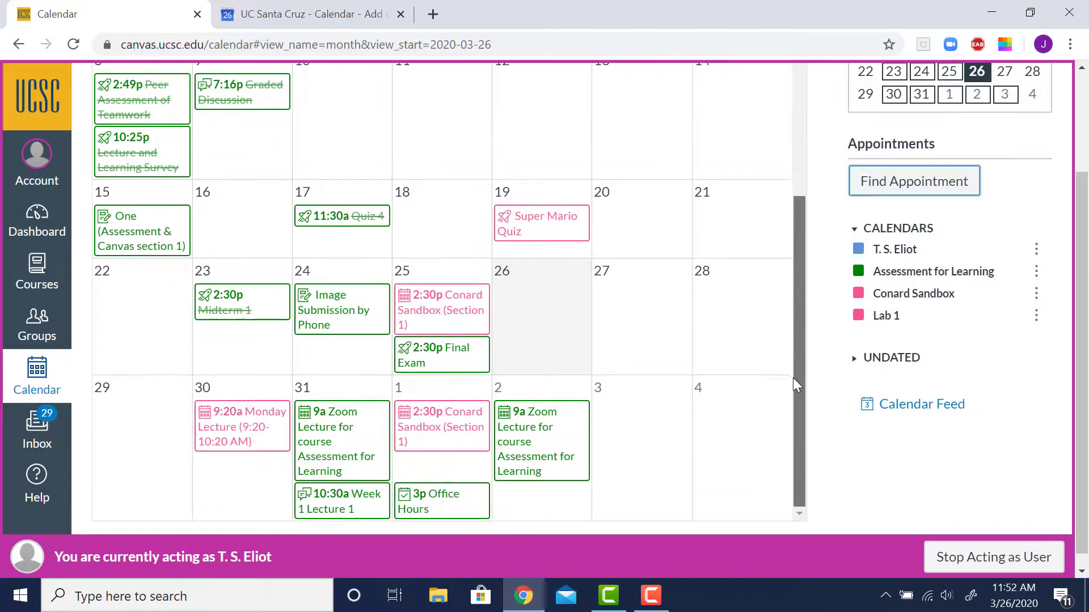
pyautogui.scroll(-1, 483, 519)
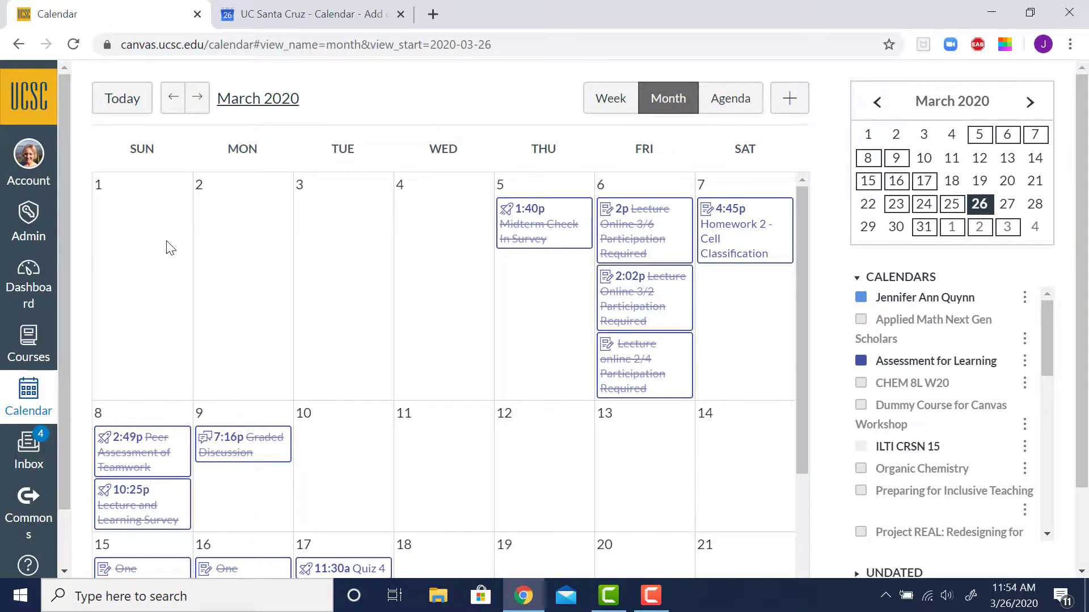
# Open the account's notification preferences and scroll to the Scheduling notification settings
pyautogui.click(29, 159)
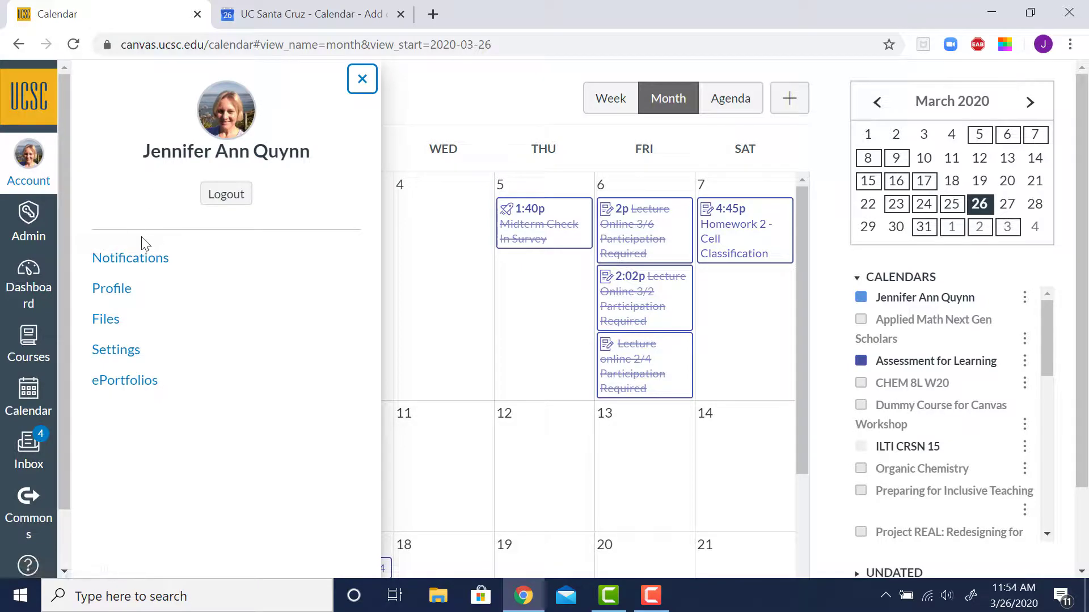
pyautogui.click(133, 262)
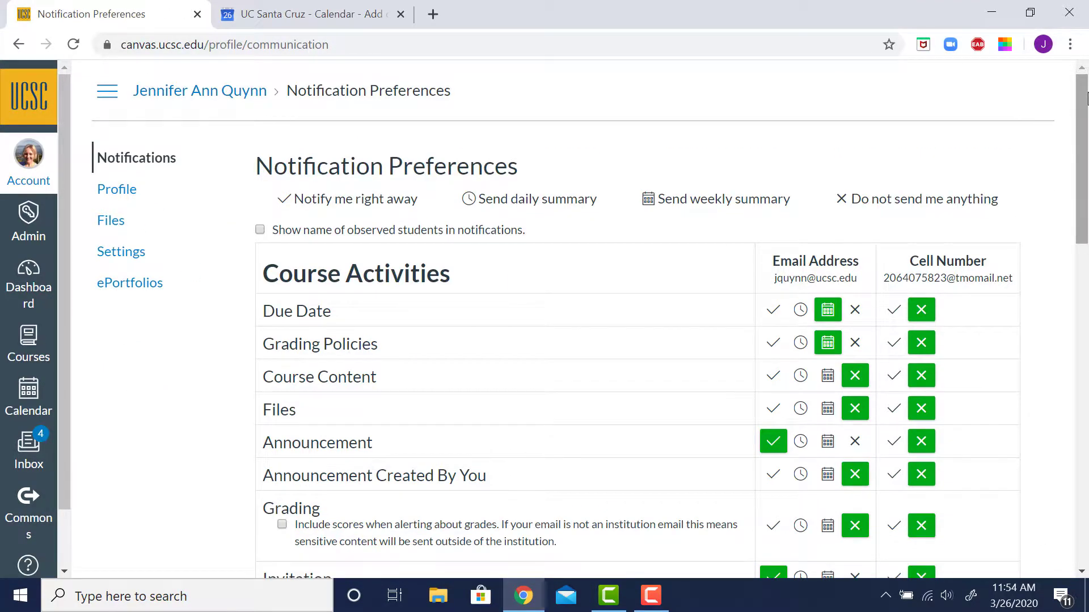
pyautogui.moveTo(1085, 103); pyautogui.dragTo(1084, 246)
pyautogui.moveTo(1083, 311); pyautogui.dragTo(1083, 378)
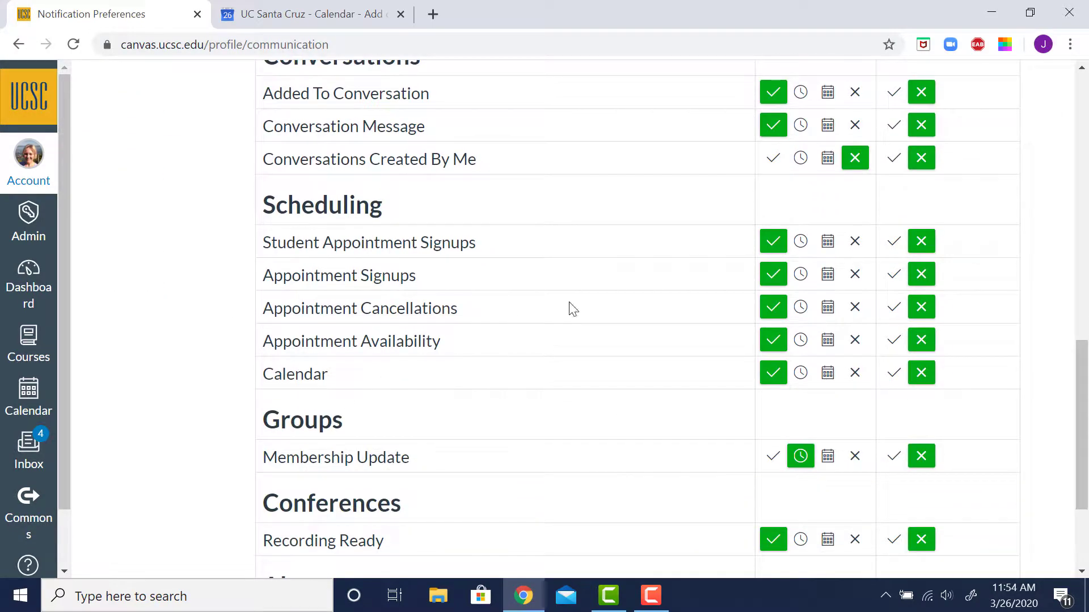